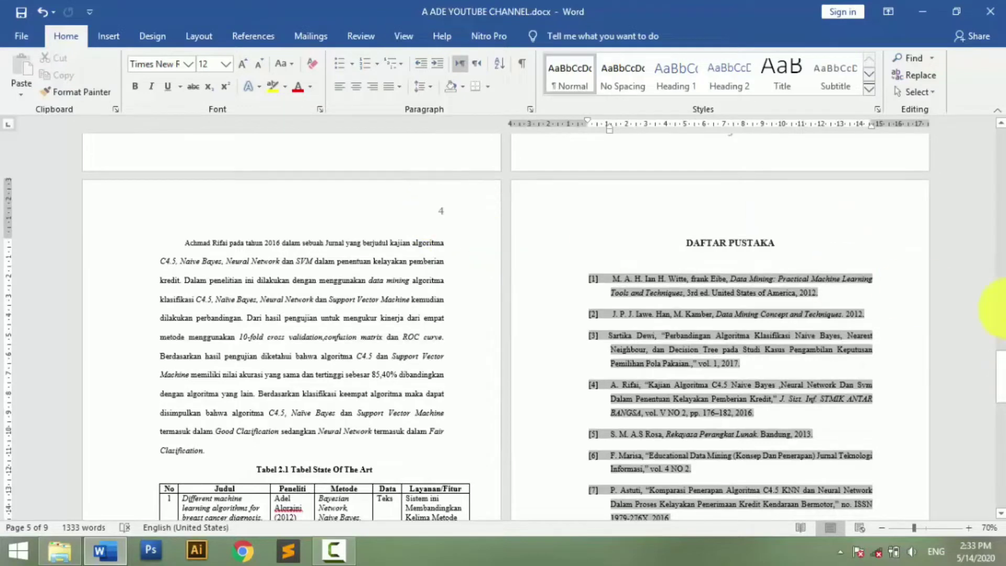
- Look through the thesis document from the cover and KATA PENGANTAR pages to the BAB II page
{"action": "left_click_drag", "start_coordinate": [999, 376], "coordinate": [985, 144]}
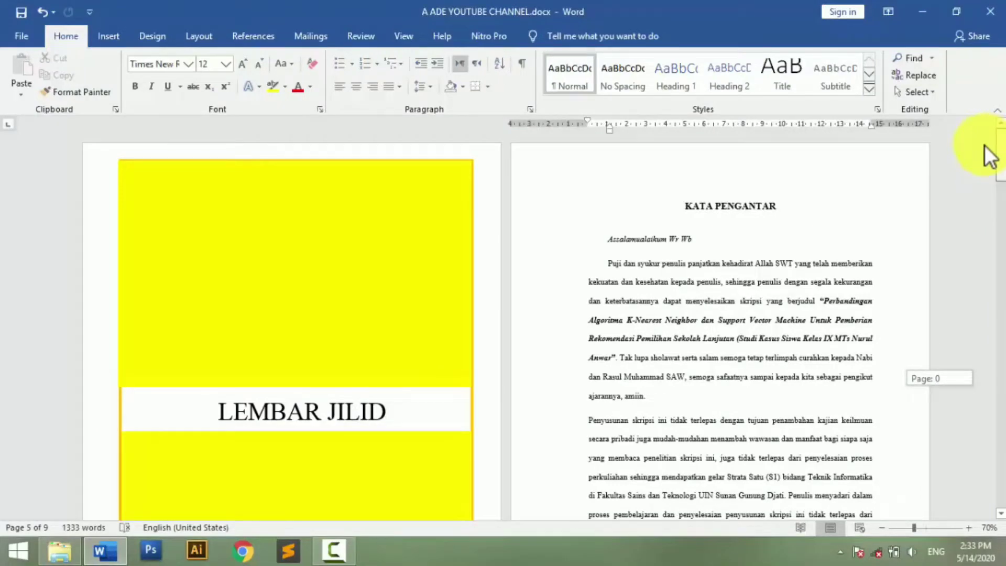
{"action": "left_click_drag", "start_coordinate": [986, 145], "coordinate": [989, 278]}
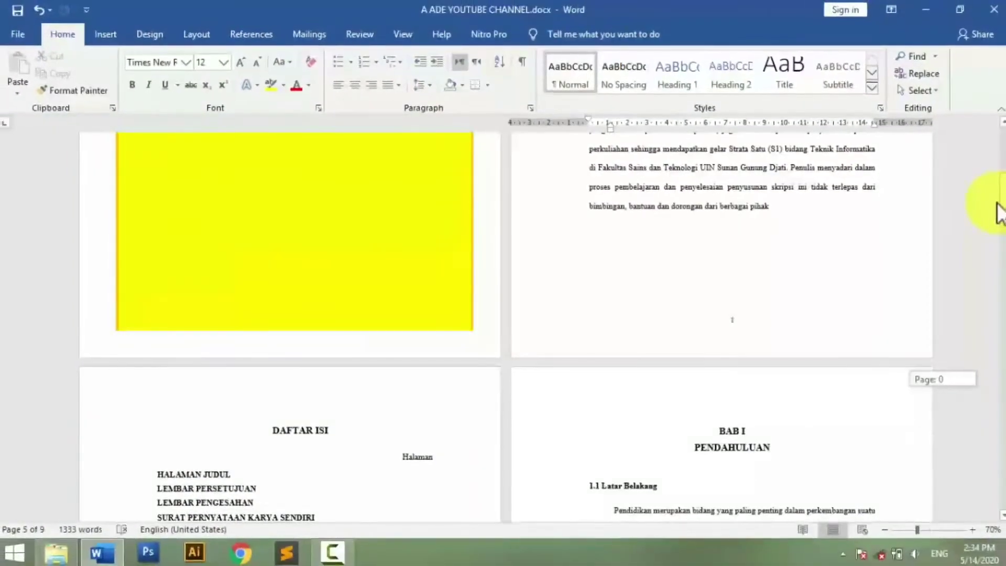
{"action": "left_click_drag", "start_coordinate": [996, 215], "coordinate": [975, 142]}
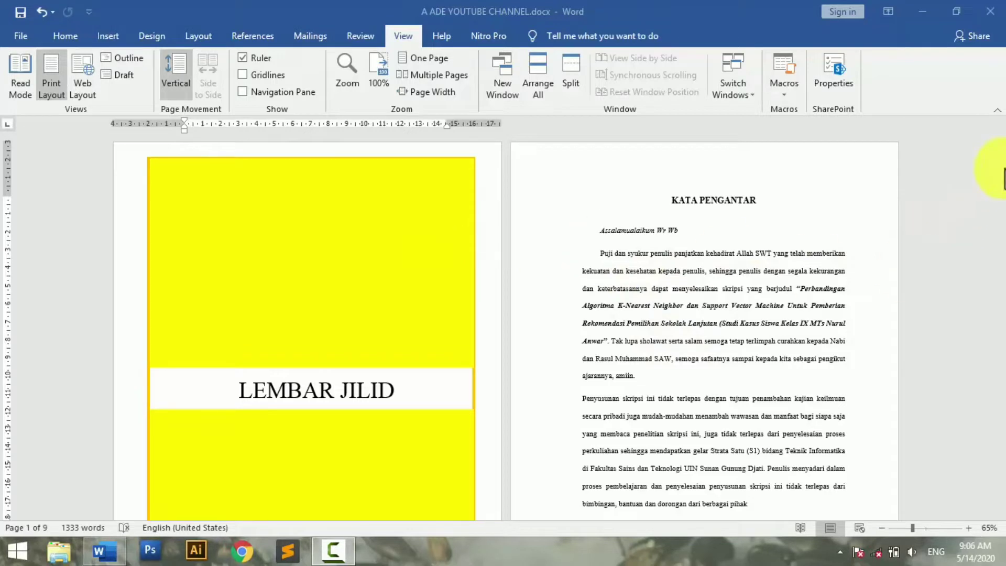
{"action": "left_click", "coordinate": [602, 255]}
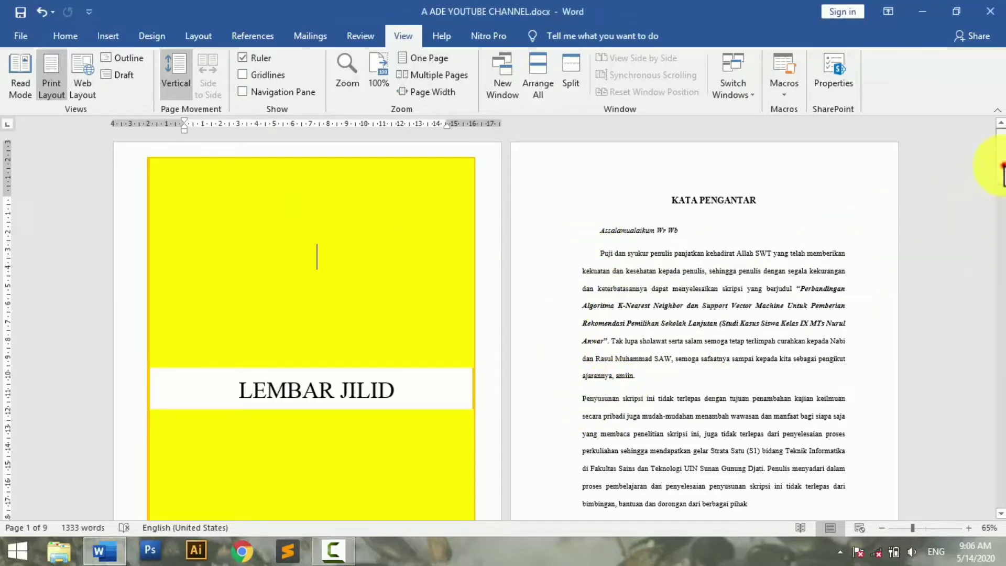
{"action": "left_click_drag", "start_coordinate": [1003, 170], "coordinate": [948, 142]}
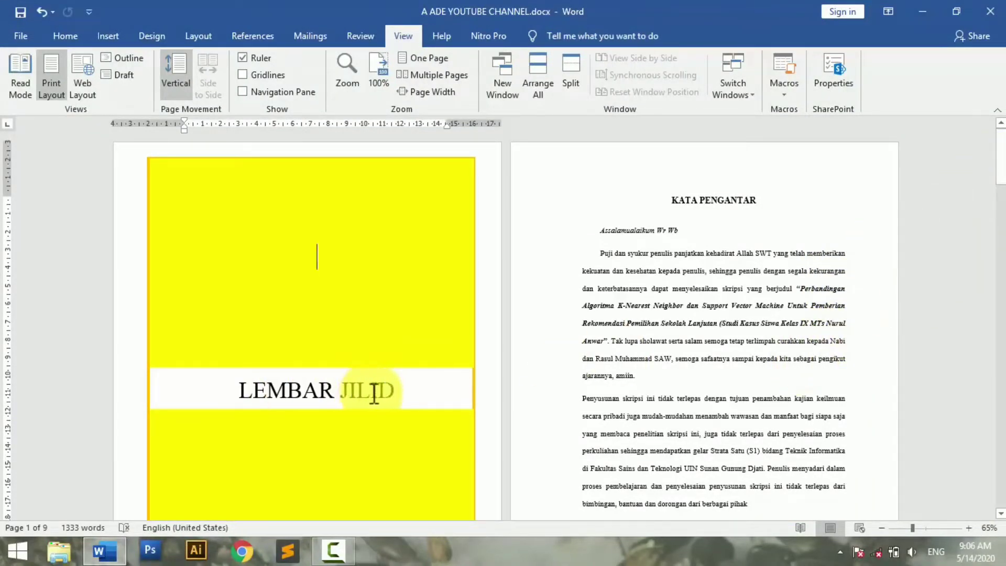
{"action": "left_click_drag", "start_coordinate": [1002, 175], "coordinate": [1004, 209]}
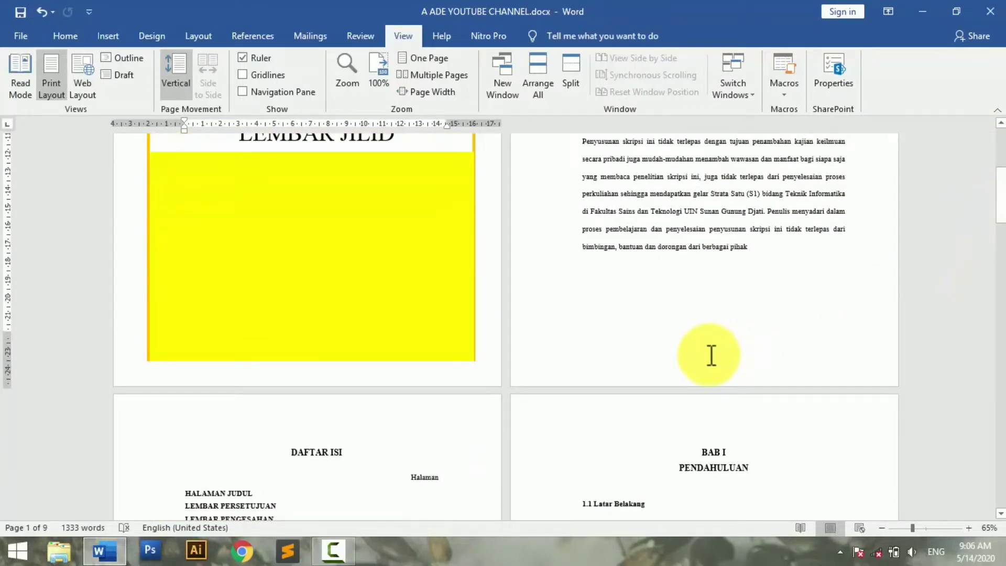
{"action": "left_click_drag", "start_coordinate": [1000, 204], "coordinate": [999, 272]}
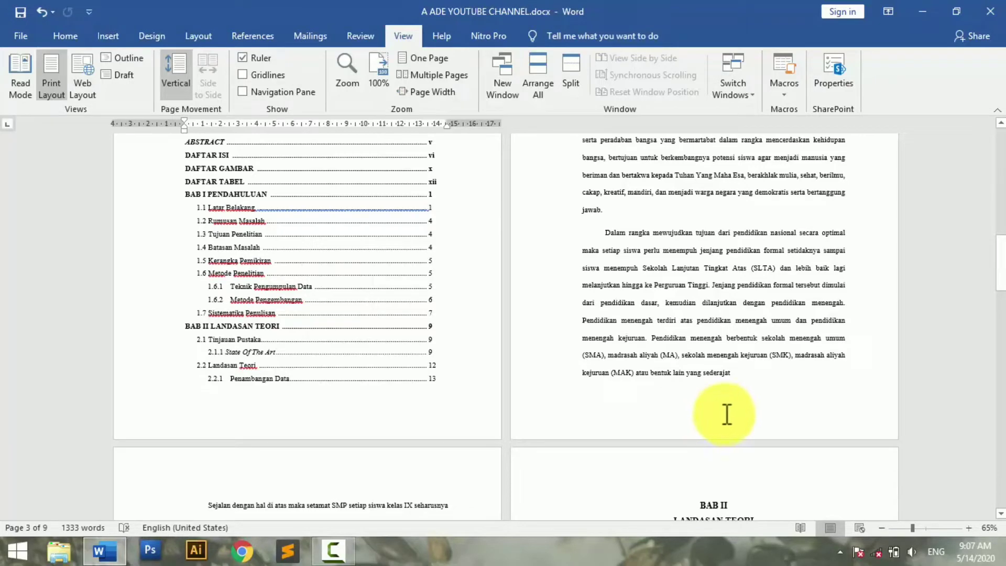
{"action": "left_click_drag", "start_coordinate": [1000, 263], "coordinate": [1001, 311]}
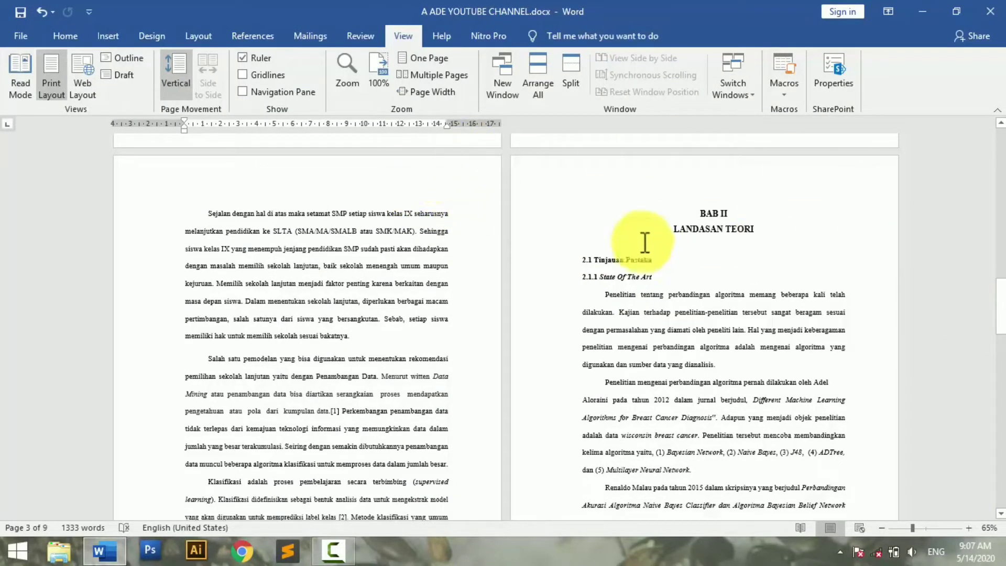
{"action": "left_click_drag", "start_coordinate": [1002, 308], "coordinate": [986, 136]}
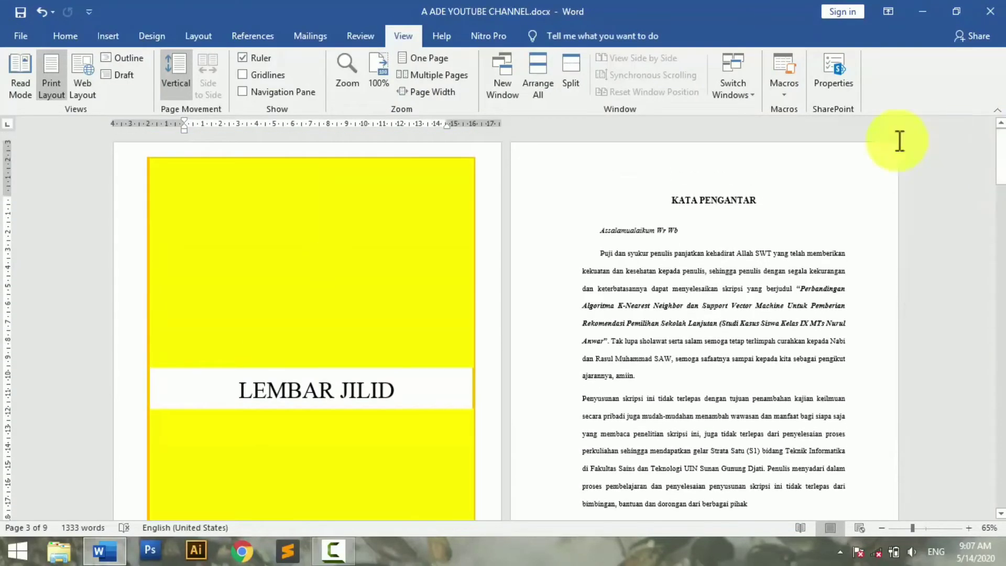
- Open the page headers for editing, check the header areas from the cover to BAB I, and close them
{"action": "double_click", "coordinate": [547, 181]}
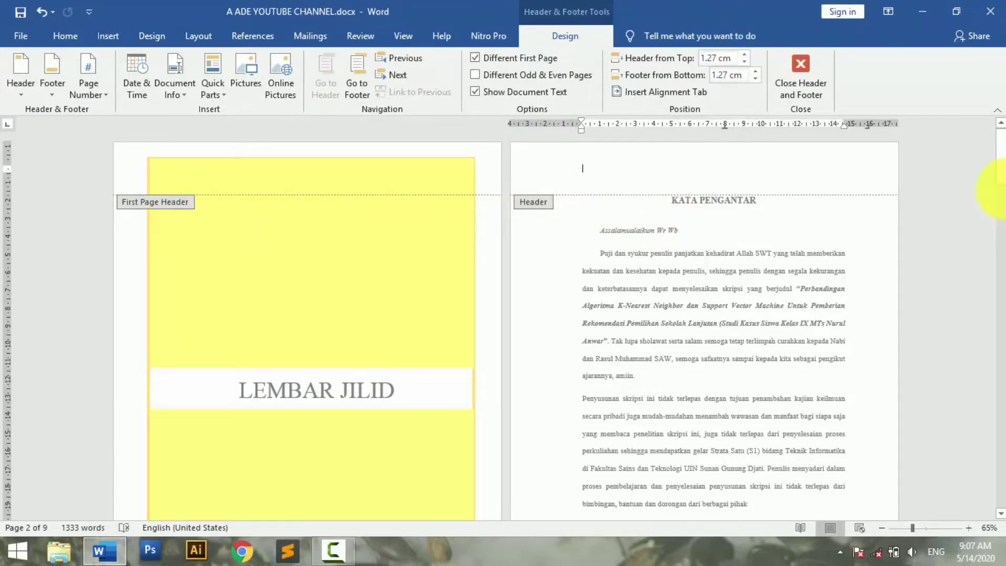
{"action": "mouse_move", "coordinate": [1002, 164]}
{"action": "left_mouse_down"}
{"action": "mouse_move", "coordinate": [1001, 268]}
{"action": "mouse_move", "coordinate": [1001, 155]}
{"action": "left_mouse_up"}
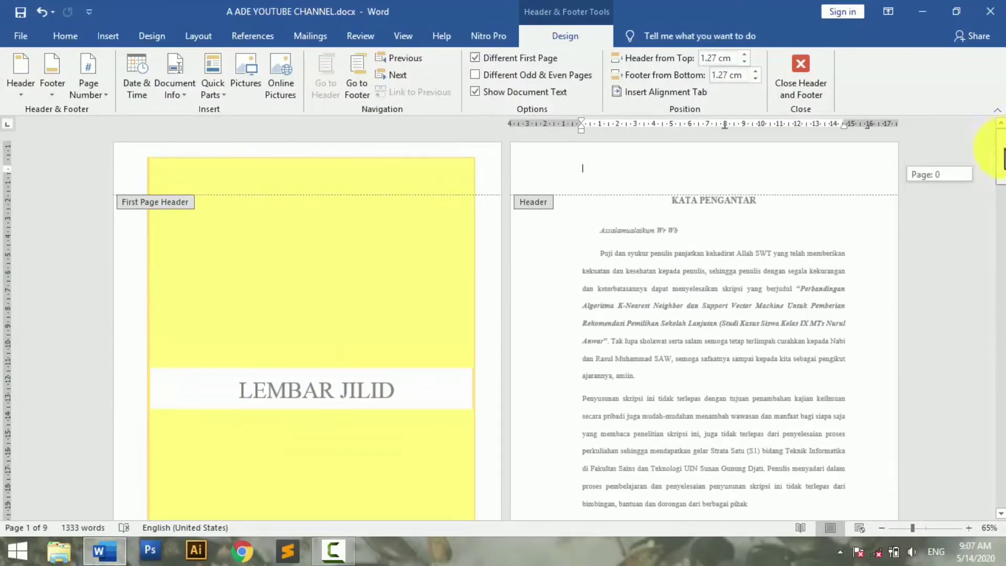
{"action": "left_click_drag", "start_coordinate": [1001, 157], "coordinate": [1004, 244]}
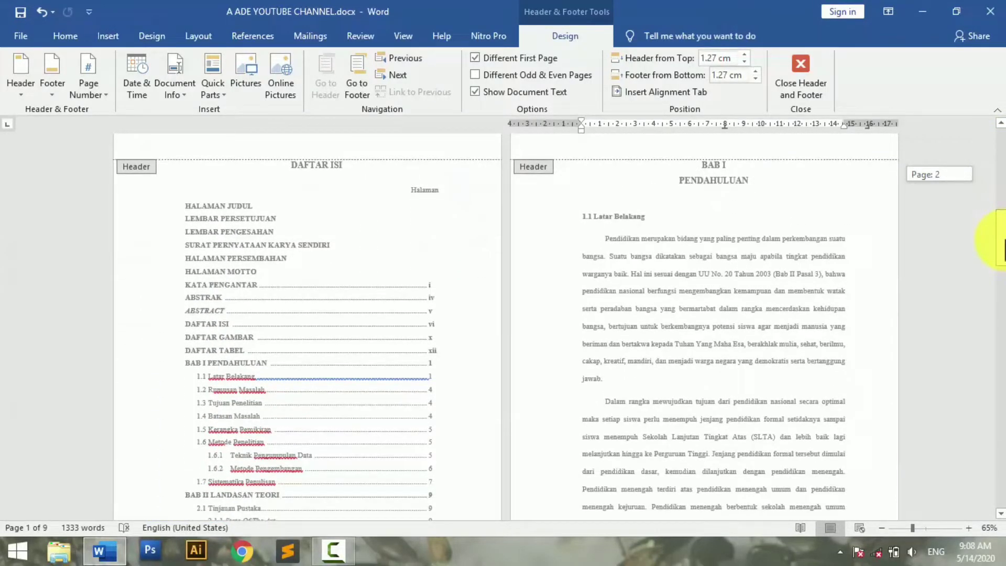
{"action": "left_click_drag", "start_coordinate": [1003, 244], "coordinate": [968, 146]}
{"action": "left_click", "coordinate": [803, 82]}
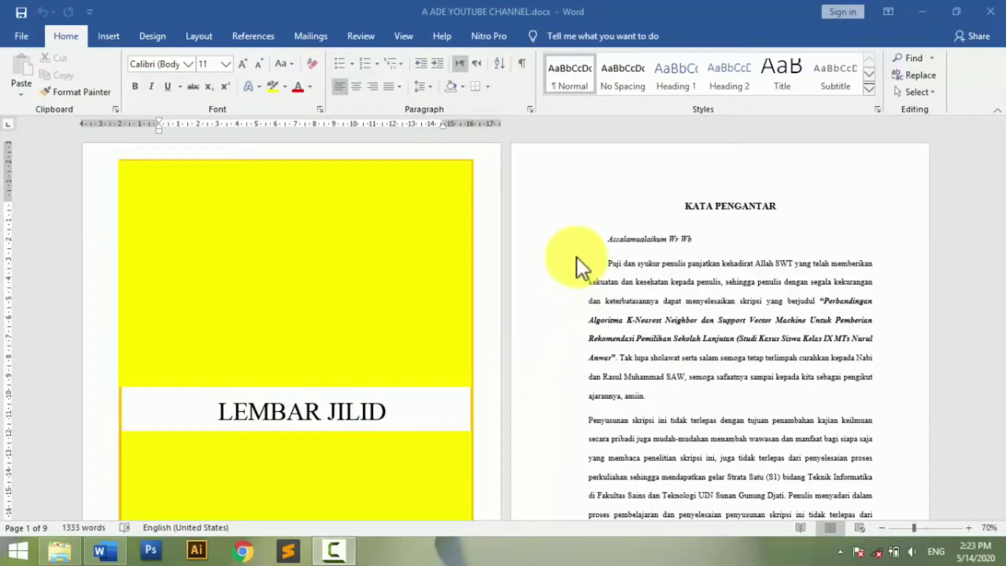
{"action": "left_click", "coordinate": [629, 197]}
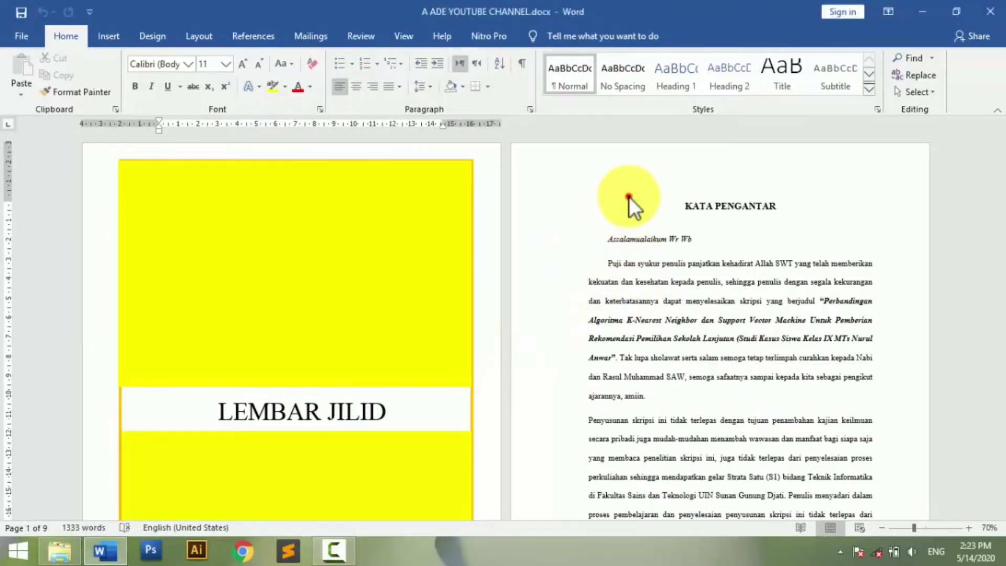
{"action": "scroll", "coordinate": [501, 289], "scroll_direction": "down", "scroll_amount": 1}
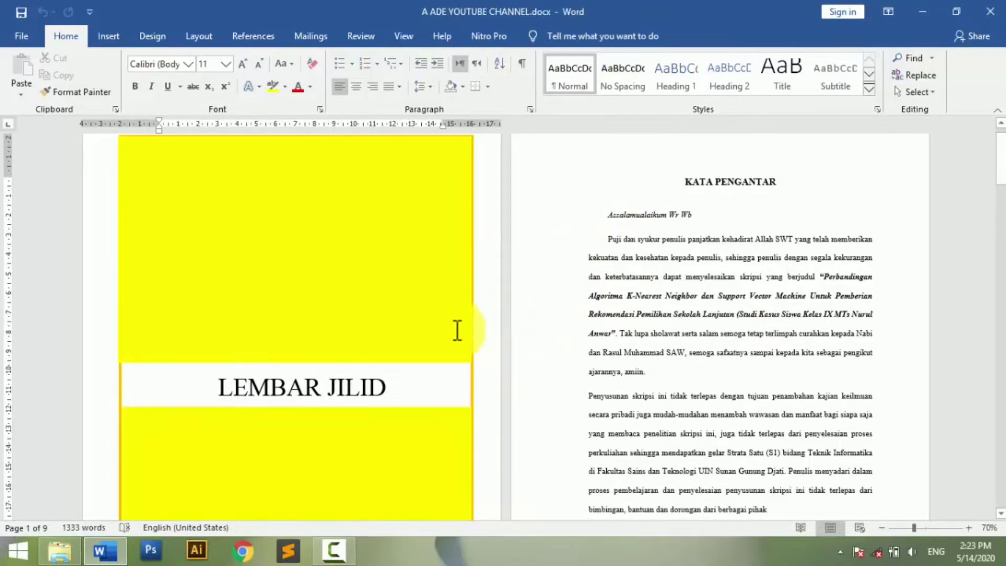
{"action": "scroll", "coordinate": [253, 409], "scroll_direction": "down", "scroll_amount": 3}
{"action": "scroll", "coordinate": [254, 409], "scroll_direction": "down", "scroll_amount": 2}
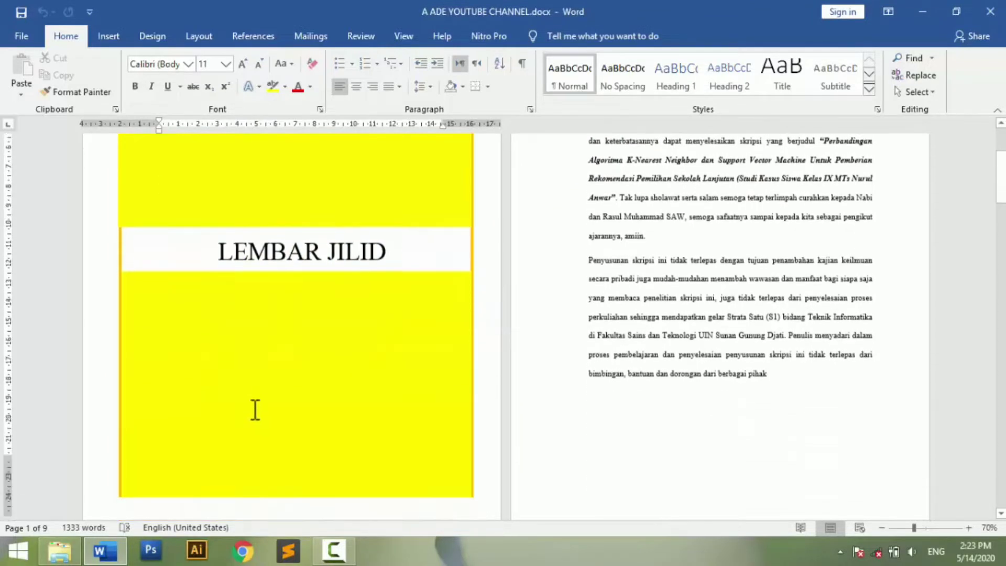
{"action": "scroll", "coordinate": [253, 409], "scroll_direction": "up", "scroll_amount": 4}
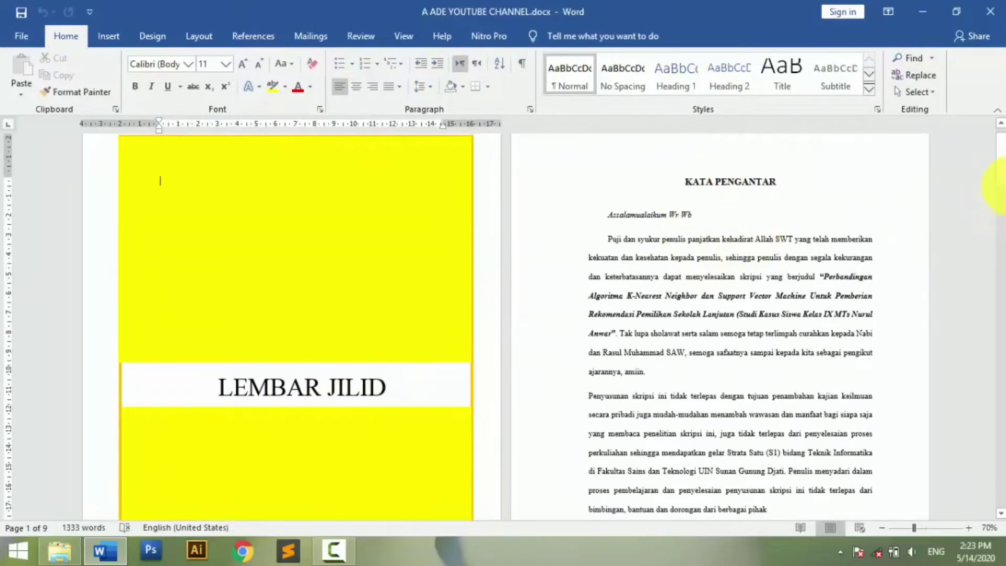
{"action": "mouse_move", "coordinate": [1002, 168]}
{"action": "left_mouse_down"}
{"action": "mouse_move", "coordinate": [1000, 225]}
{"action": "mouse_move", "coordinate": [999, 160]}
{"action": "left_mouse_up"}
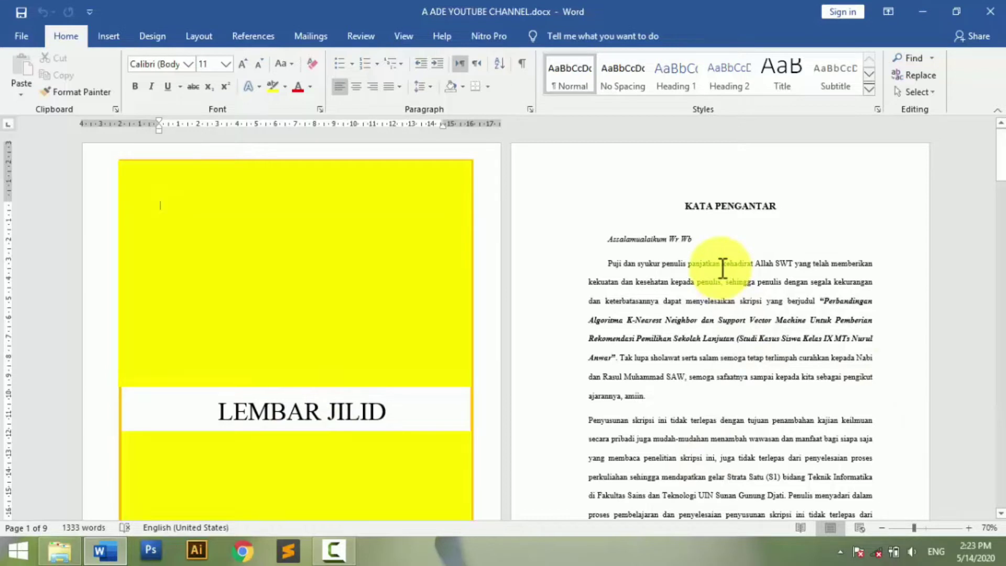
- Insert a Next Page section break directly before the KATA PENGANTAR heading
{"action": "left_click", "coordinate": [684, 206]}
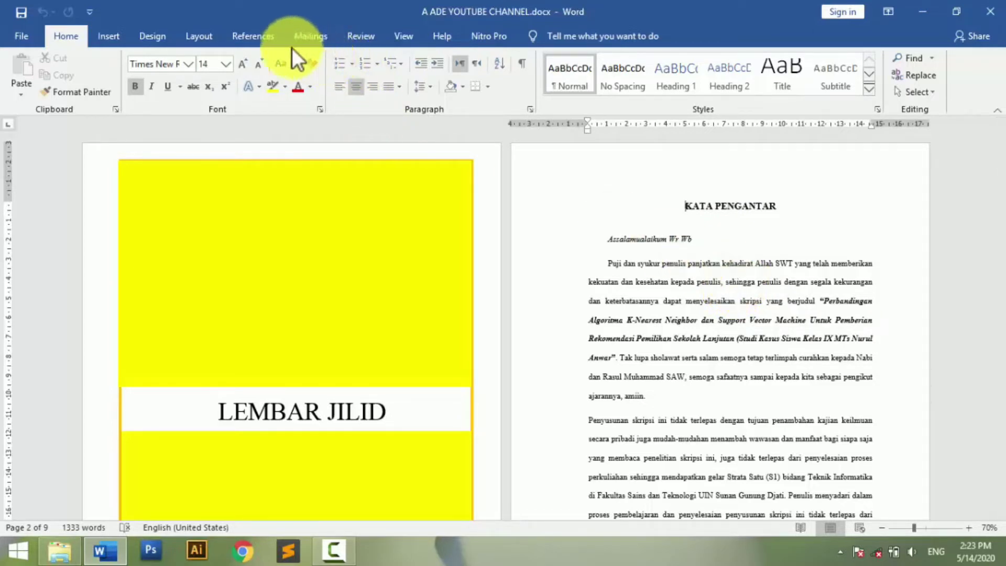
{"action": "left_click", "coordinate": [194, 35]}
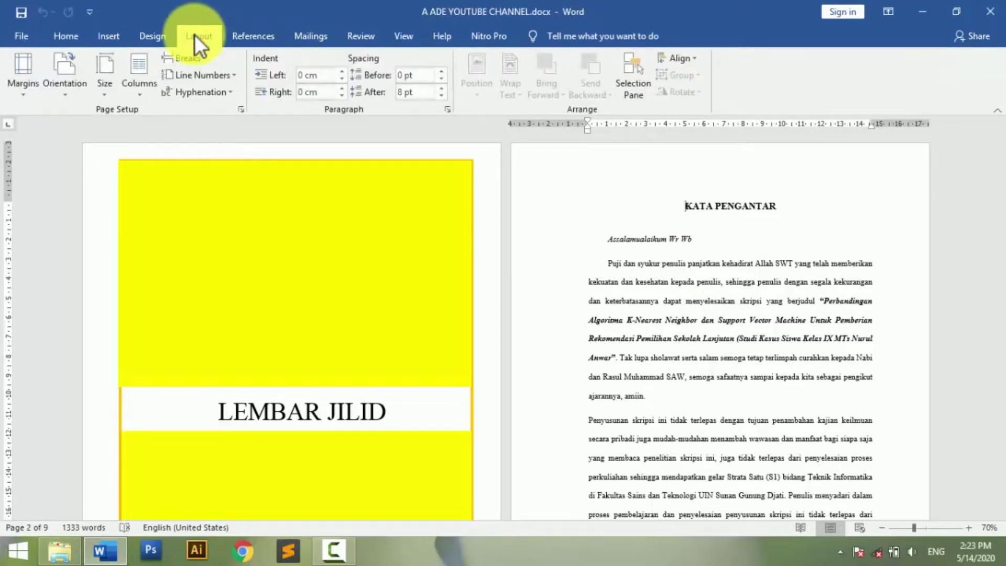
{"action": "left_click", "coordinate": [202, 57]}
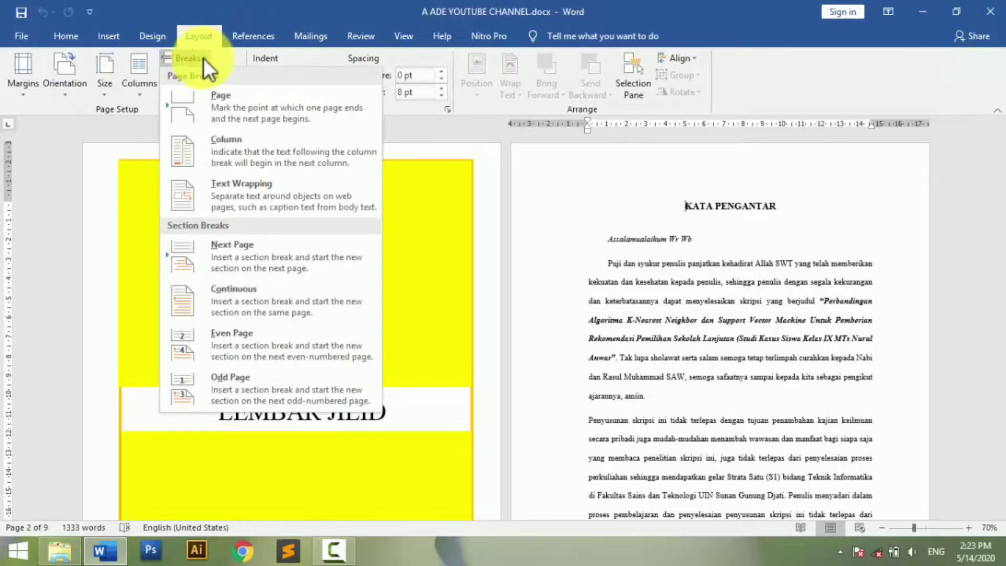
{"action": "left_click", "coordinate": [247, 253]}
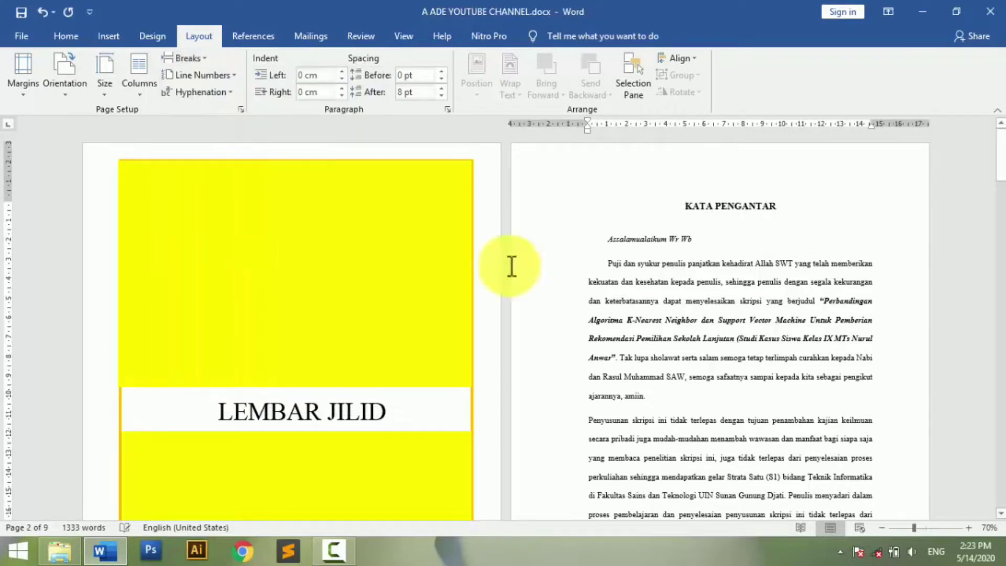
- Turn off Different First Page for section 2 and unlink both its header and footer from the previous section
{"action": "double_click", "coordinate": [615, 175]}
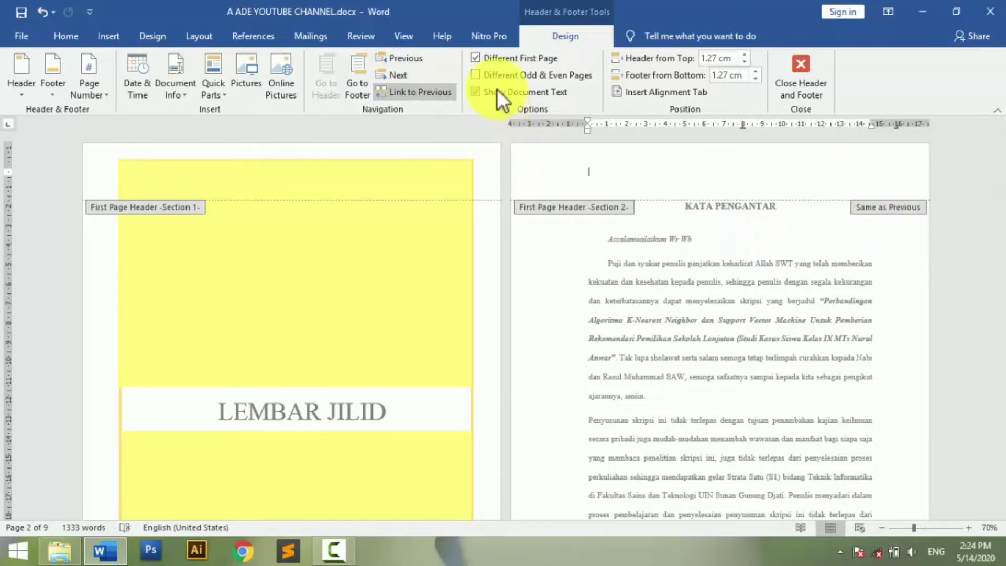
{"action": "left_click", "coordinate": [483, 58]}
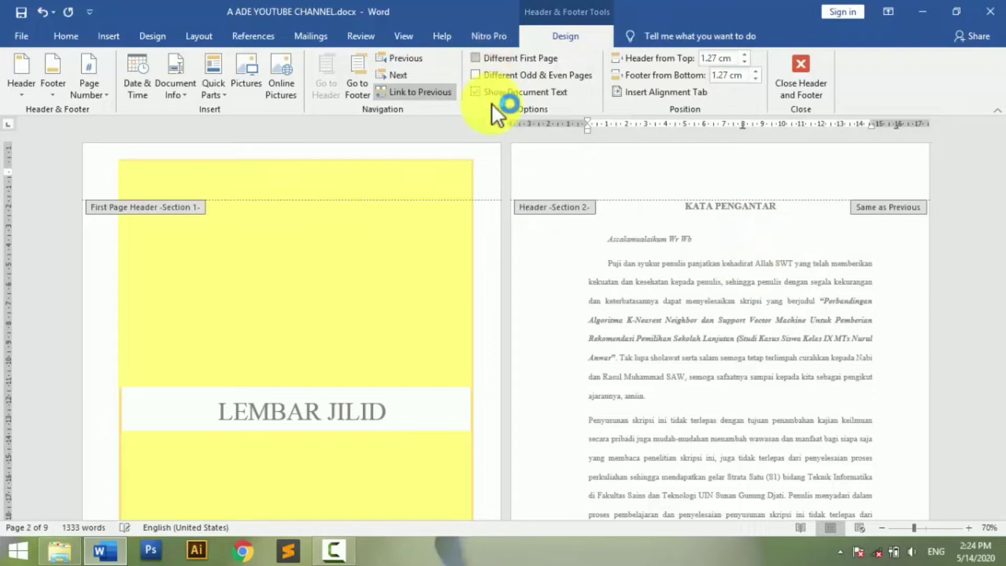
{"action": "left_click", "coordinate": [420, 95]}
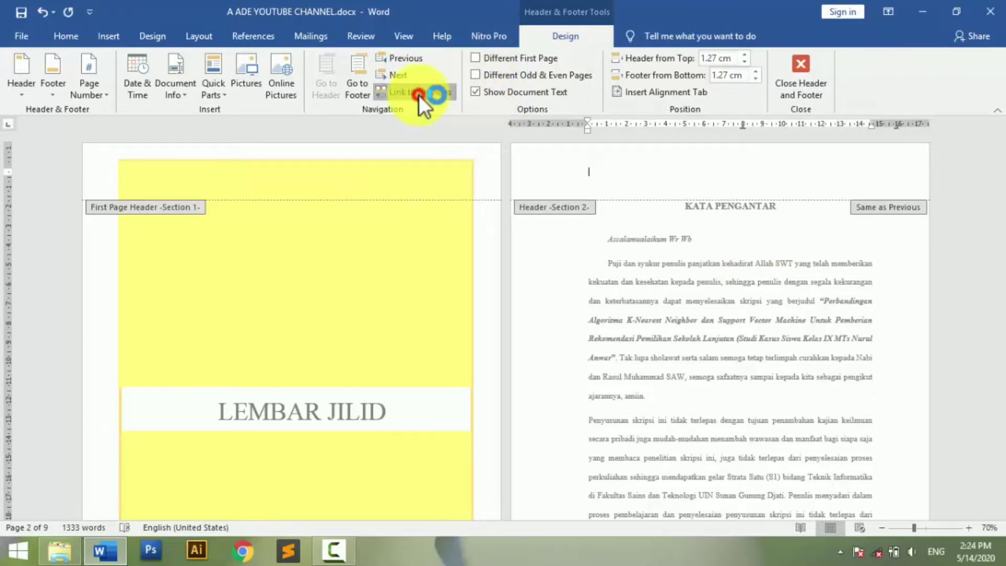
{"action": "left_click", "coordinate": [361, 87]}
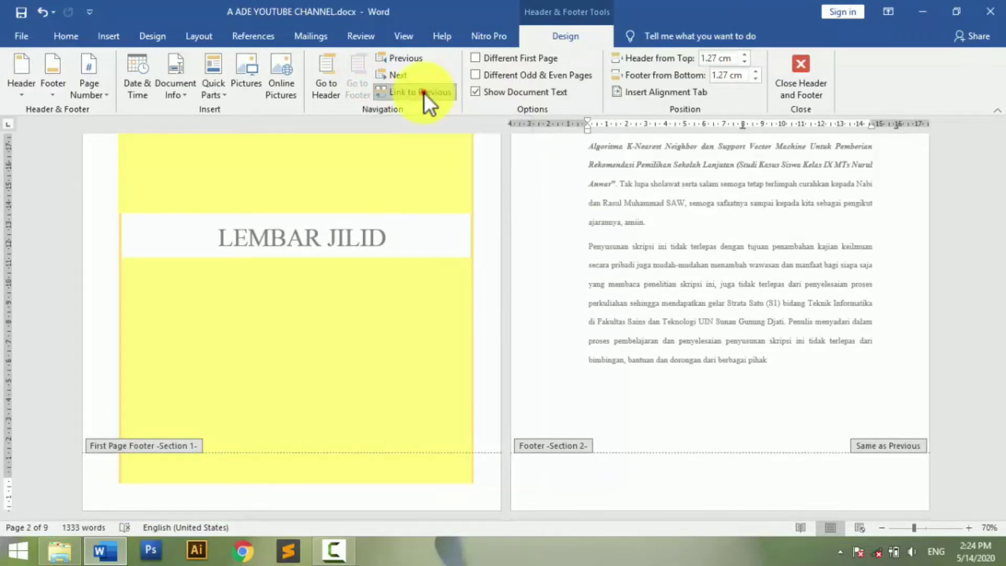
{"action": "left_click", "coordinate": [424, 92]}
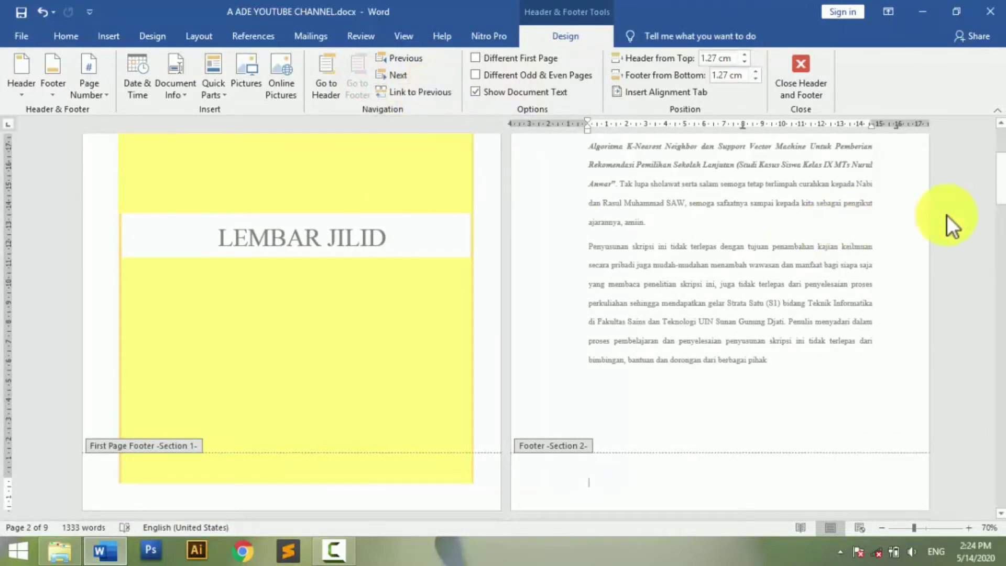
{"action": "scroll", "coordinate": [999, 173], "scroll_direction": "up", "scroll_amount": 3}
{"action": "left_click_drag", "start_coordinate": [1001, 162], "coordinate": [1001, 231]}
{"action": "left_click", "coordinate": [822, 78]}
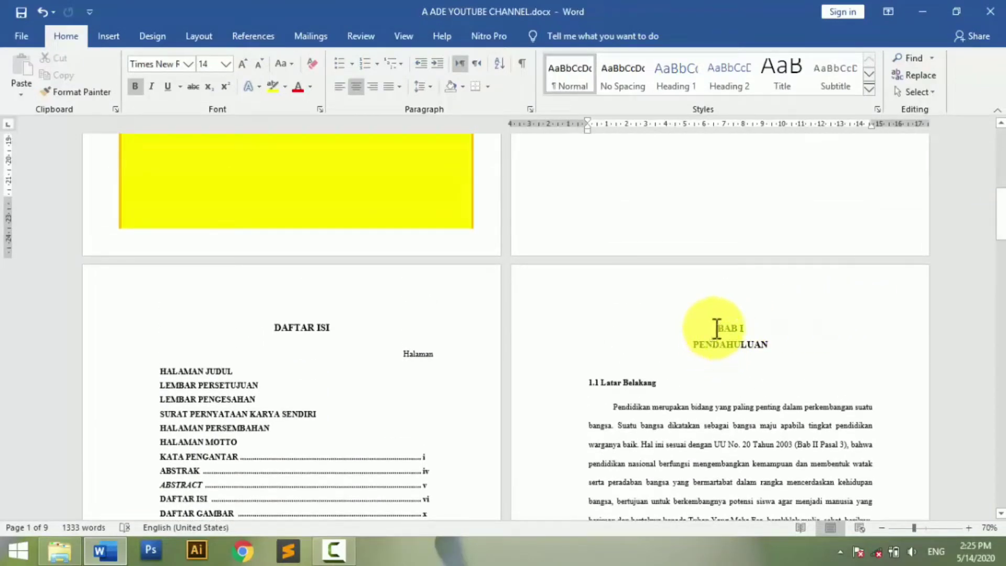
- Insert a Next Page section break directly before the BAB I heading
{"action": "mouse_move", "coordinate": [998, 214]}
{"action": "left_mouse_down"}
{"action": "mouse_move", "coordinate": [999, 158]}
{"action": "mouse_move", "coordinate": [998, 227]}
{"action": "left_mouse_up"}
{"action": "left_click", "coordinate": [714, 253]}
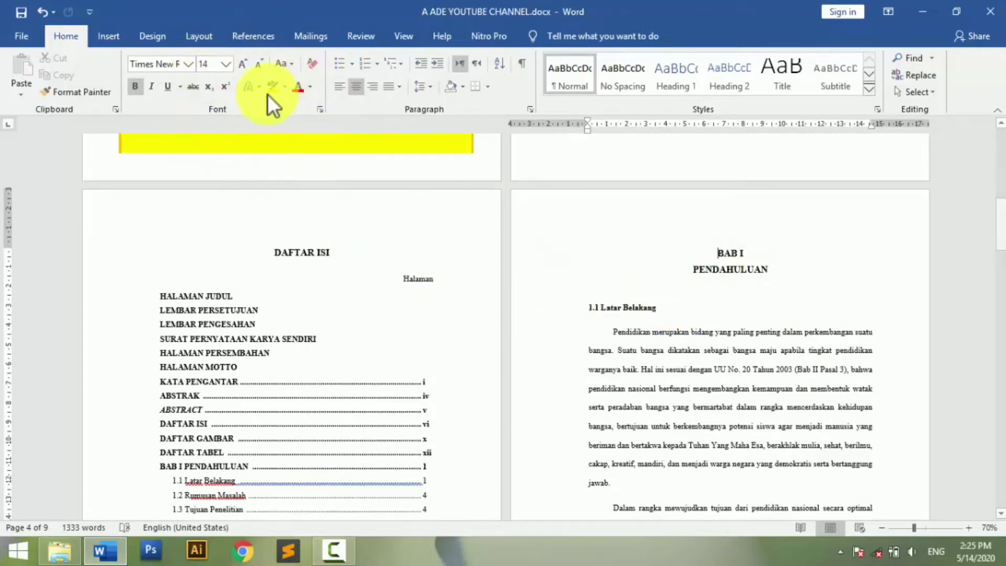
{"action": "left_click", "coordinate": [204, 38]}
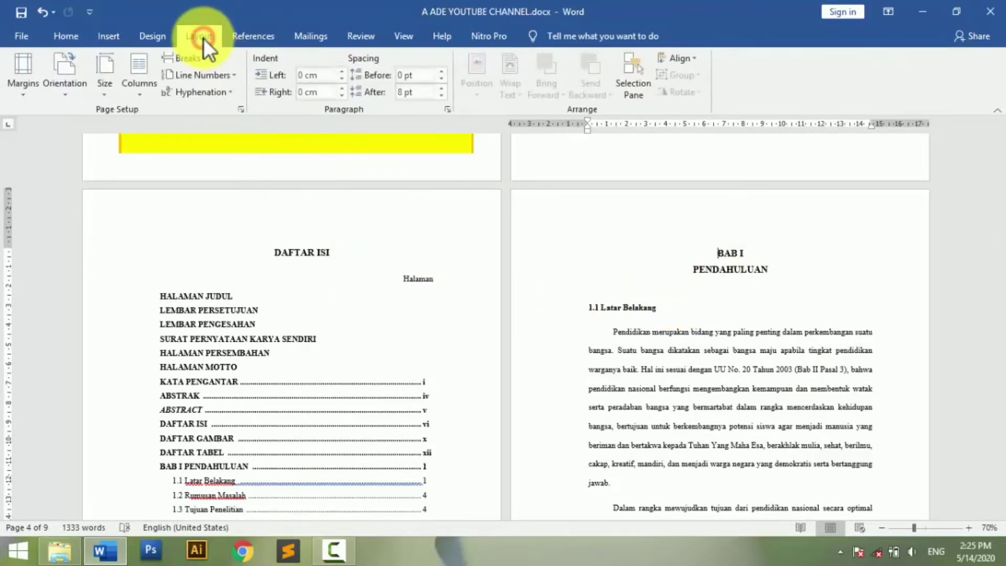
{"action": "left_click", "coordinate": [208, 57]}
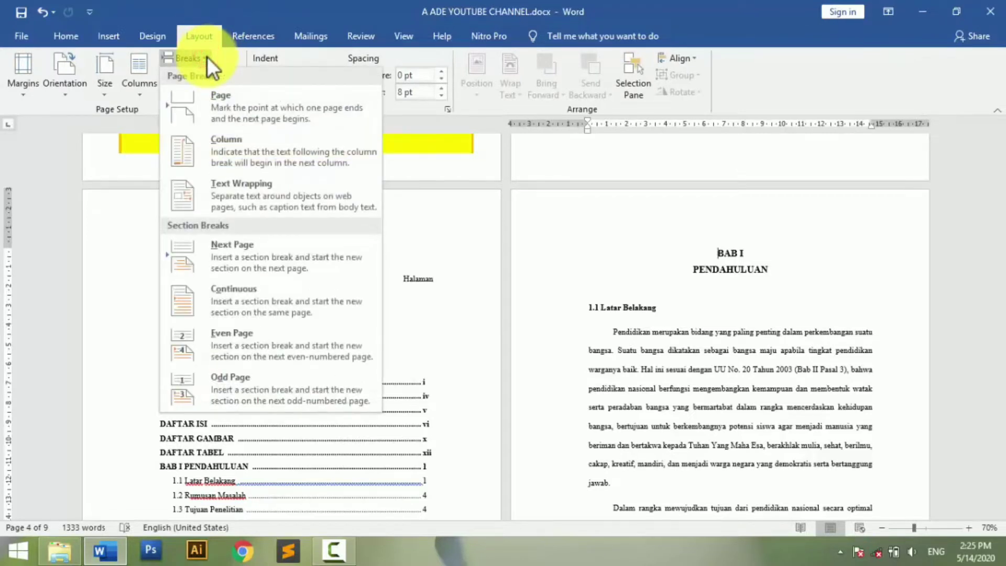
{"action": "left_click", "coordinate": [306, 252]}
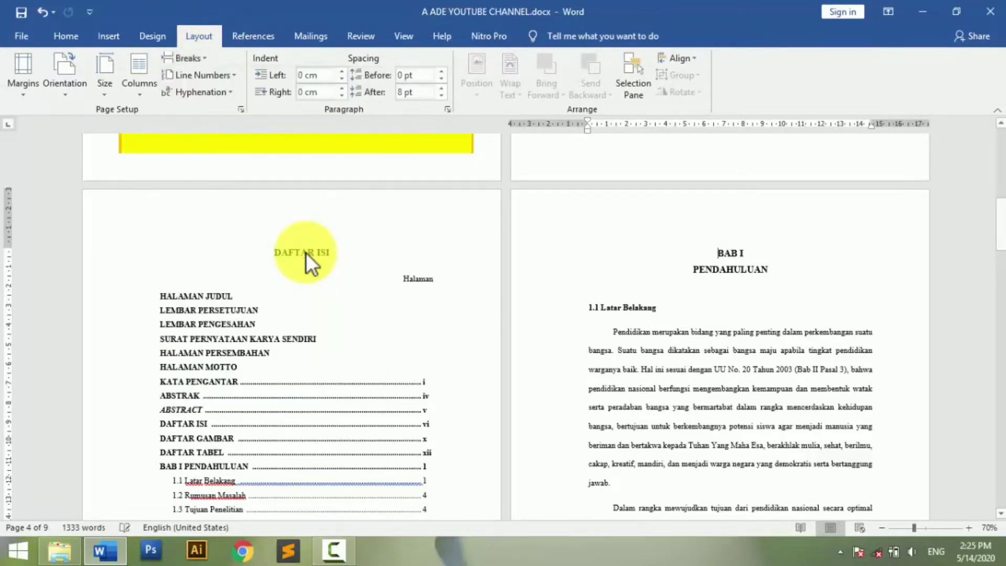
- Turn on Different First Page for section 3 at BAB I and unlink its first-page header and footer from the previous section
{"action": "double_click", "coordinate": [656, 222]}
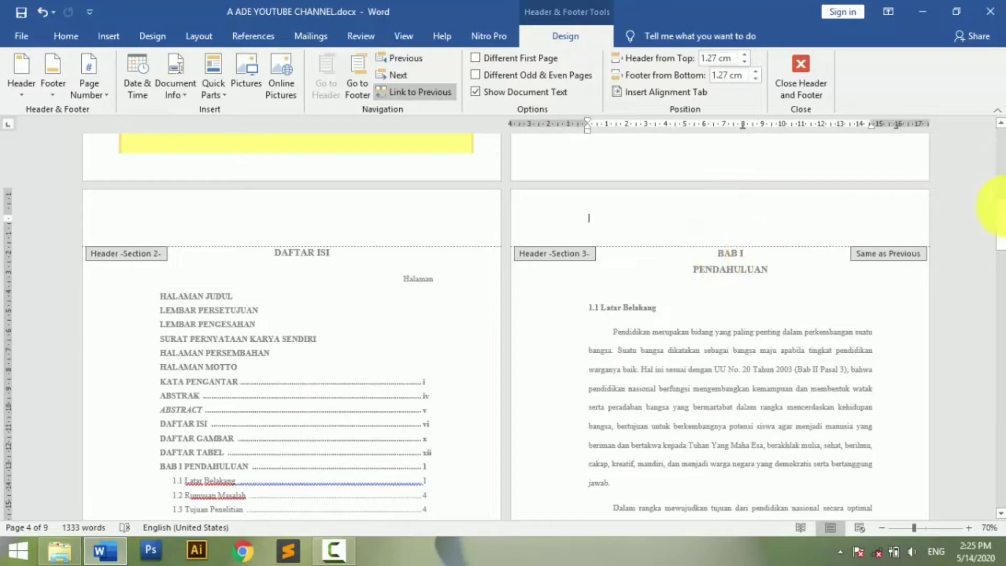
{"action": "left_click_drag", "start_coordinate": [1001, 210], "coordinate": [1002, 270]}
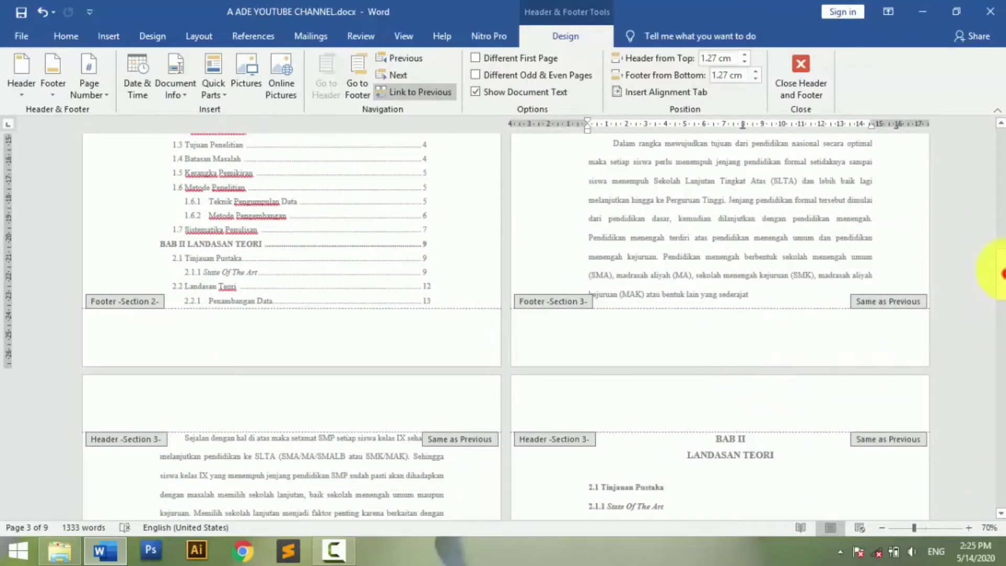
{"action": "mouse_move", "coordinate": [1002, 273]}
{"action": "left_mouse_down"}
{"action": "mouse_move", "coordinate": [1003, 331]}
{"action": "mouse_move", "coordinate": [1002, 283]}
{"action": "left_mouse_up"}
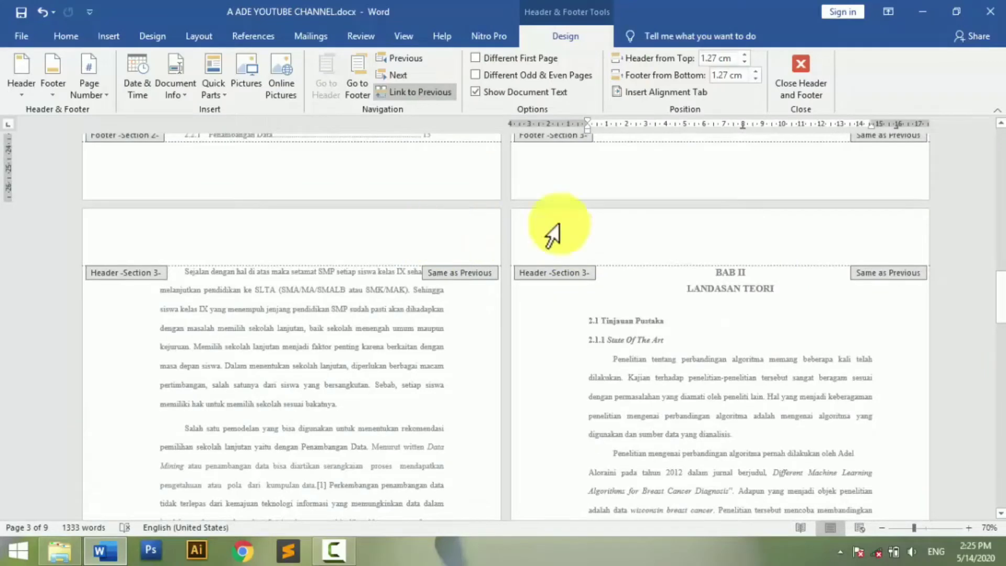
{"action": "left_click_drag", "start_coordinate": [1002, 312], "coordinate": [1005, 251]}
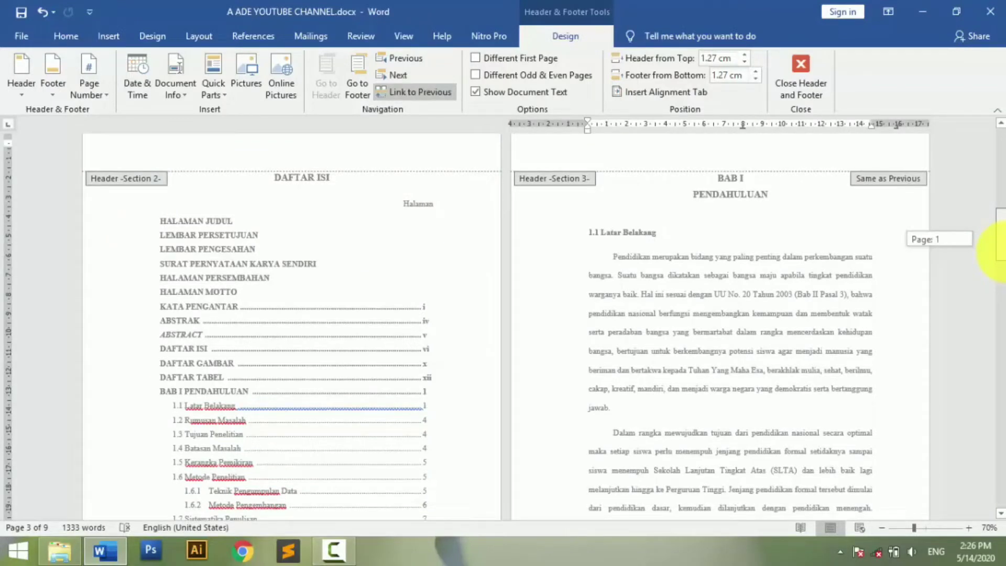
{"action": "left_click_drag", "start_coordinate": [1005, 252], "coordinate": [1005, 251]}
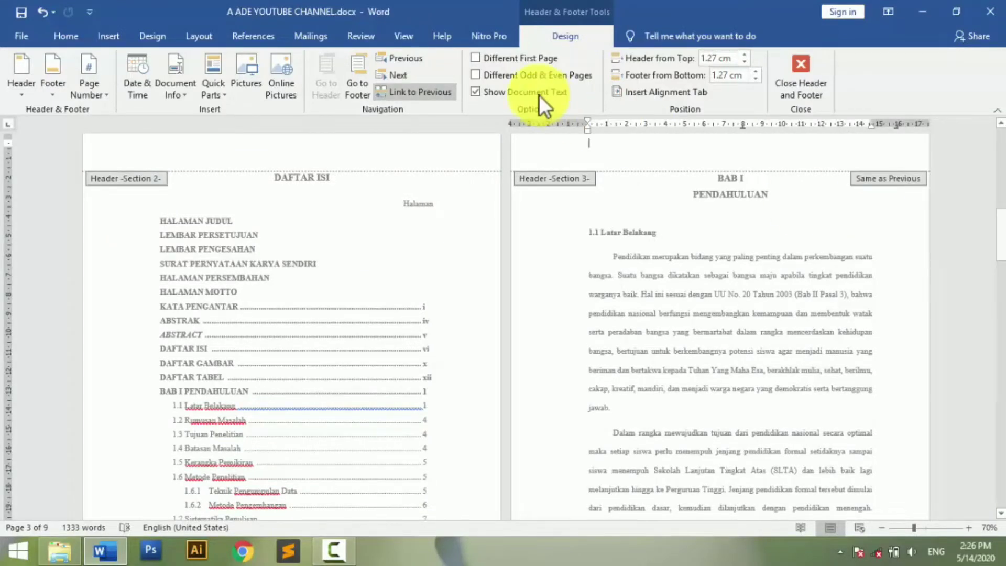
{"action": "left_click", "coordinate": [498, 59]}
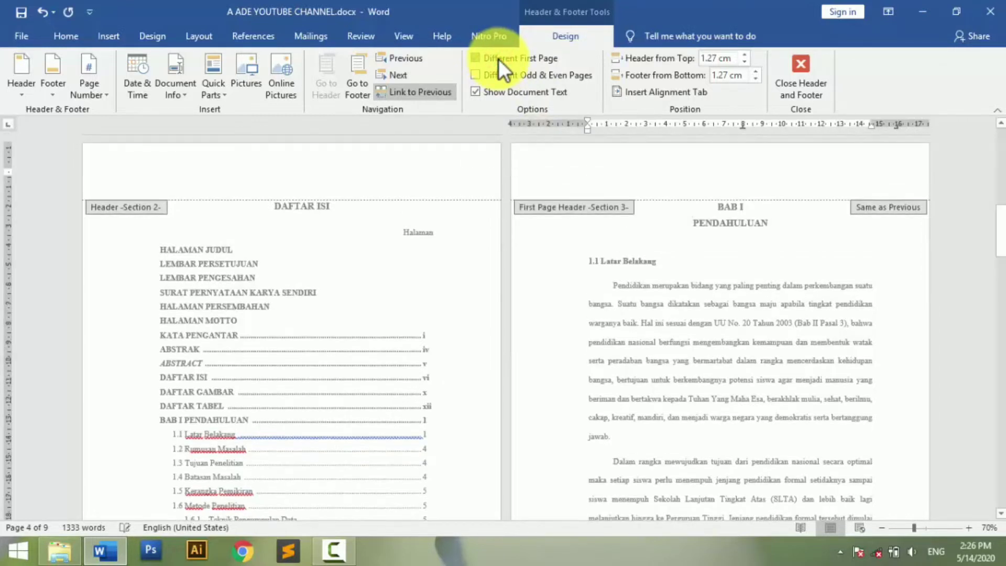
{"action": "left_click", "coordinate": [425, 95]}
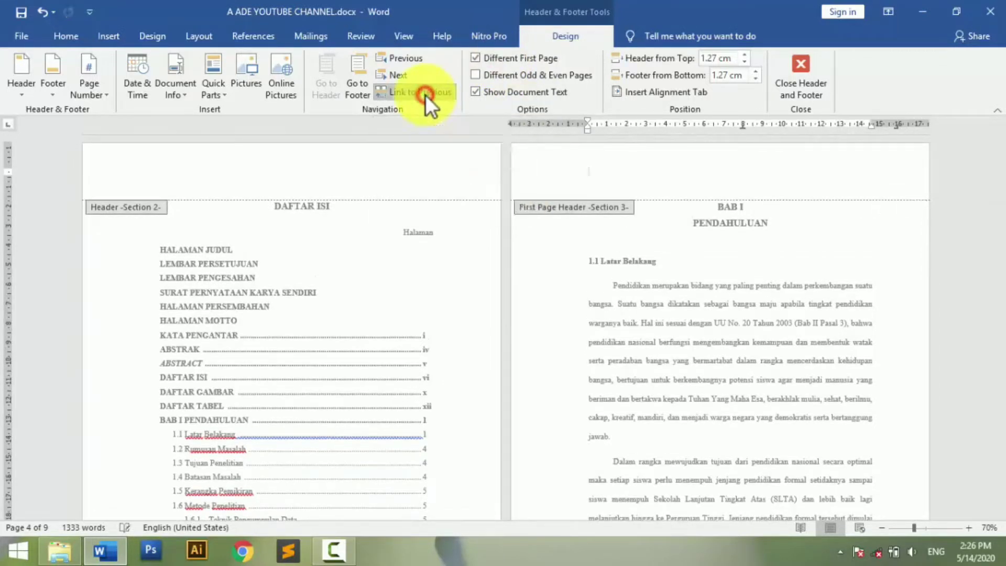
{"action": "left_click", "coordinate": [348, 84]}
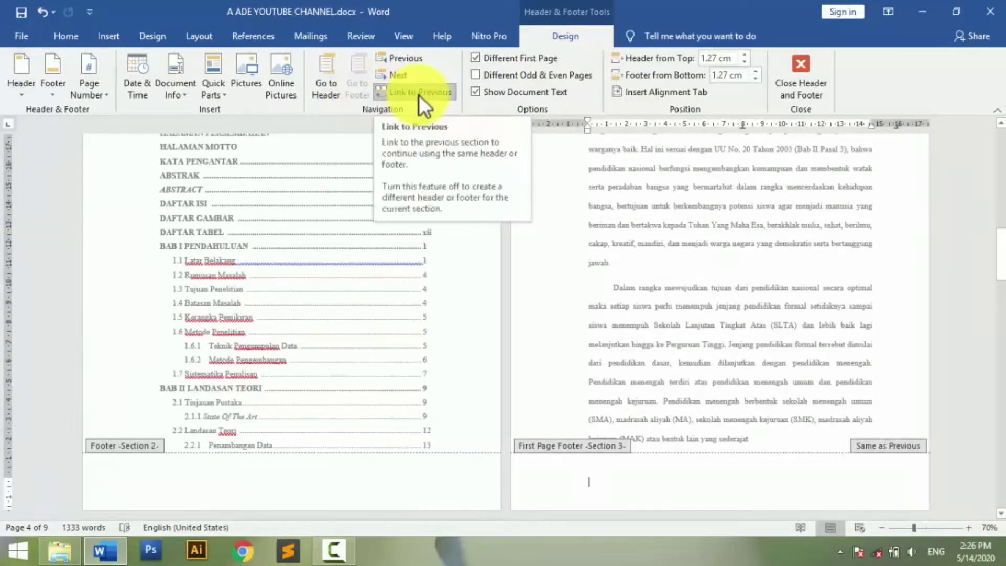
{"action": "left_click", "coordinate": [420, 96]}
- Unlink the regular header and footer of section 3, on the page after BAB I's first page, and close header and footer editing
{"action": "left_click_drag", "start_coordinate": [1001, 257], "coordinate": [1000, 298]}
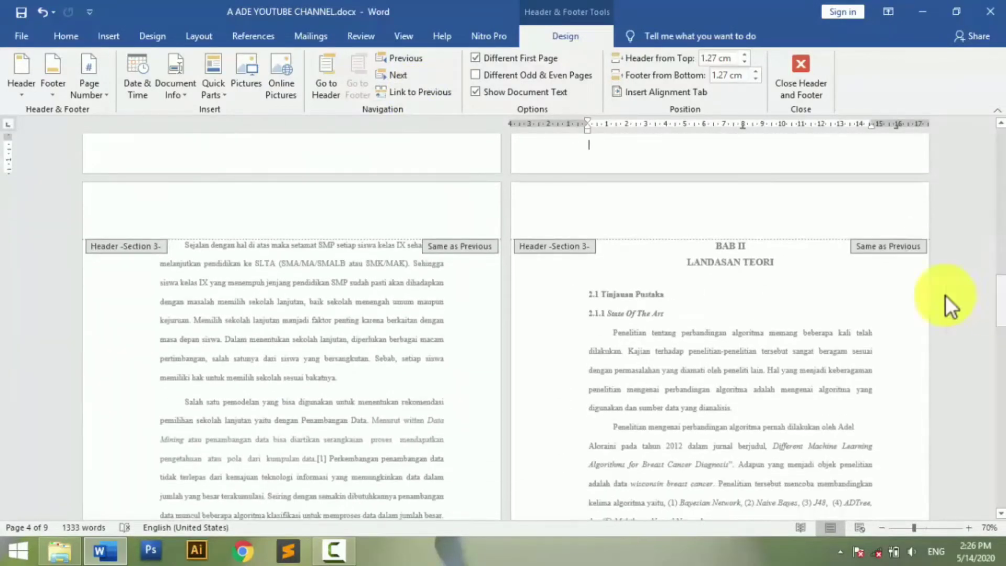
{"action": "left_click", "coordinate": [445, 223]}
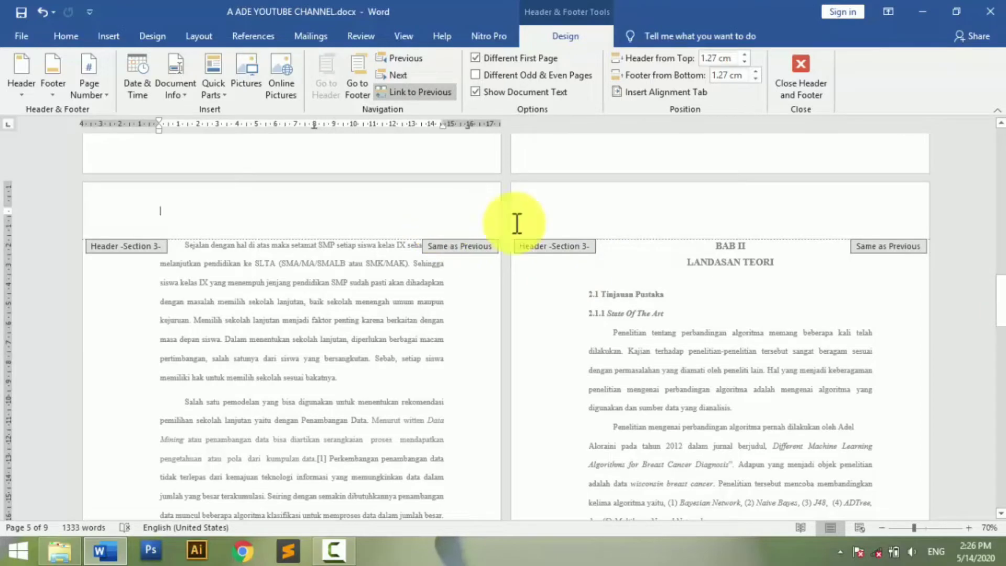
{"action": "mouse_move", "coordinate": [999, 291]}
{"action": "left_mouse_down"}
{"action": "mouse_move", "coordinate": [999, 254]}
{"action": "mouse_move", "coordinate": [1000, 284]}
{"action": "left_mouse_up"}
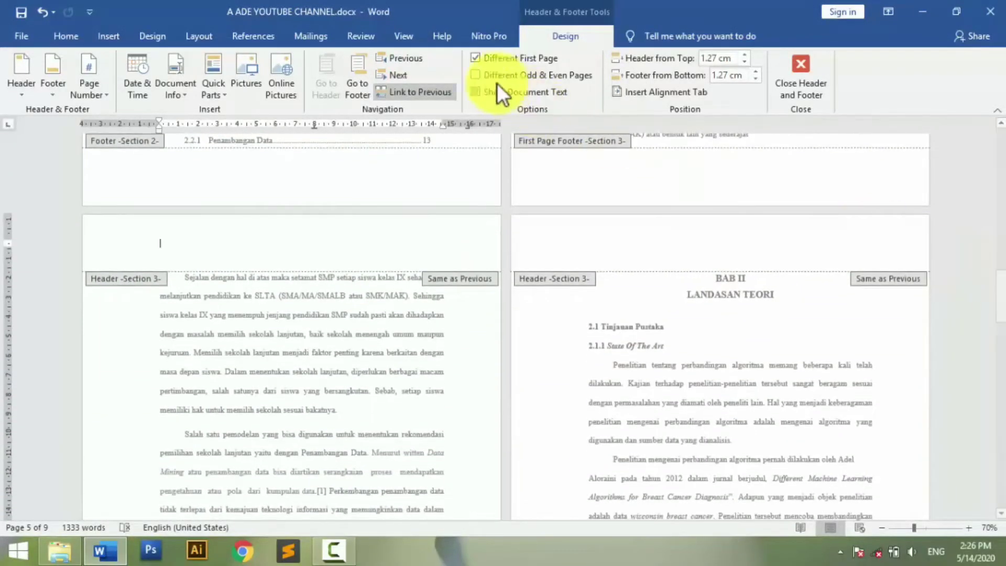
{"action": "left_click", "coordinate": [441, 91]}
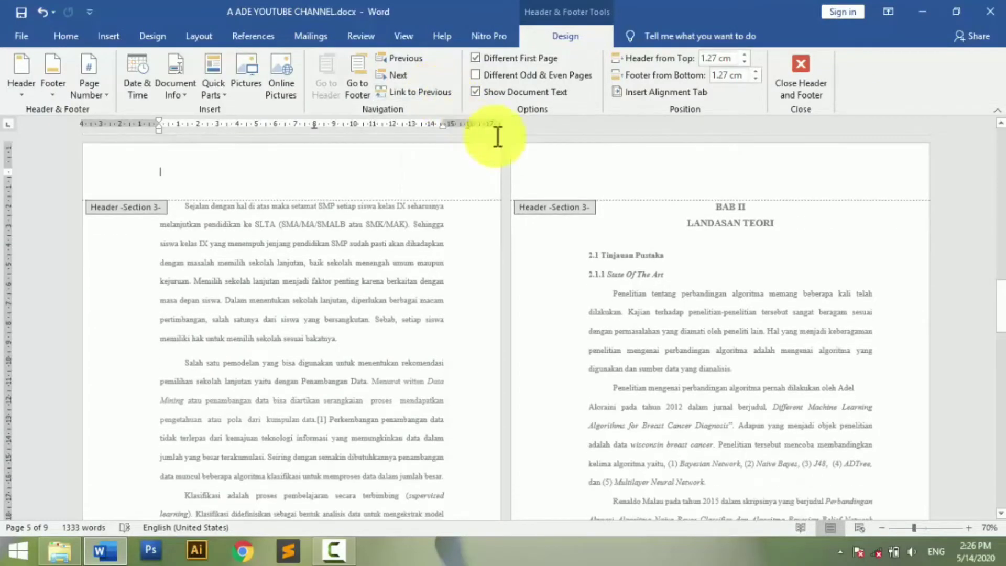
{"action": "left_click", "coordinate": [351, 59]}
{"action": "left_click", "coordinate": [419, 94]}
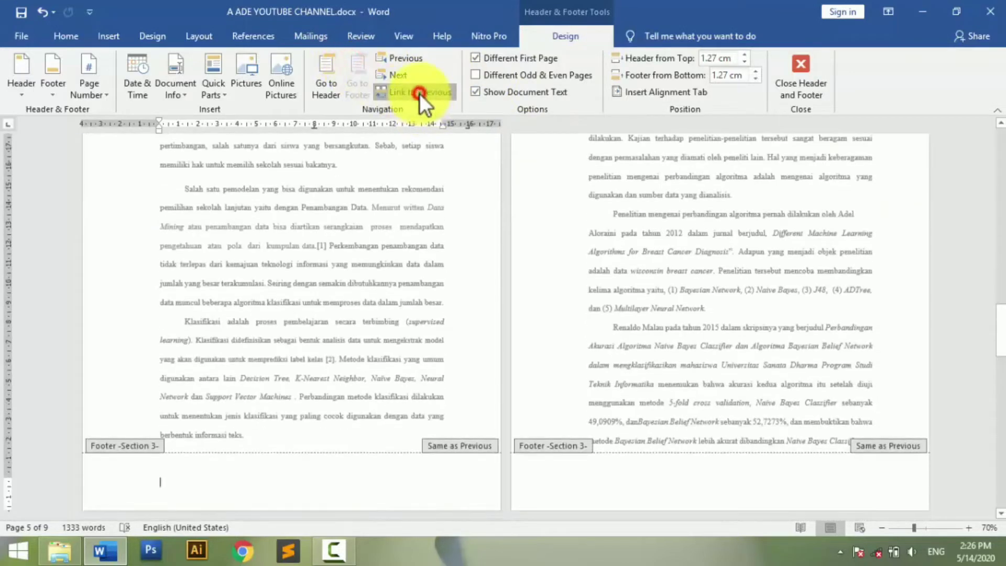
{"action": "left_click_drag", "start_coordinate": [998, 312], "coordinate": [1000, 274]}
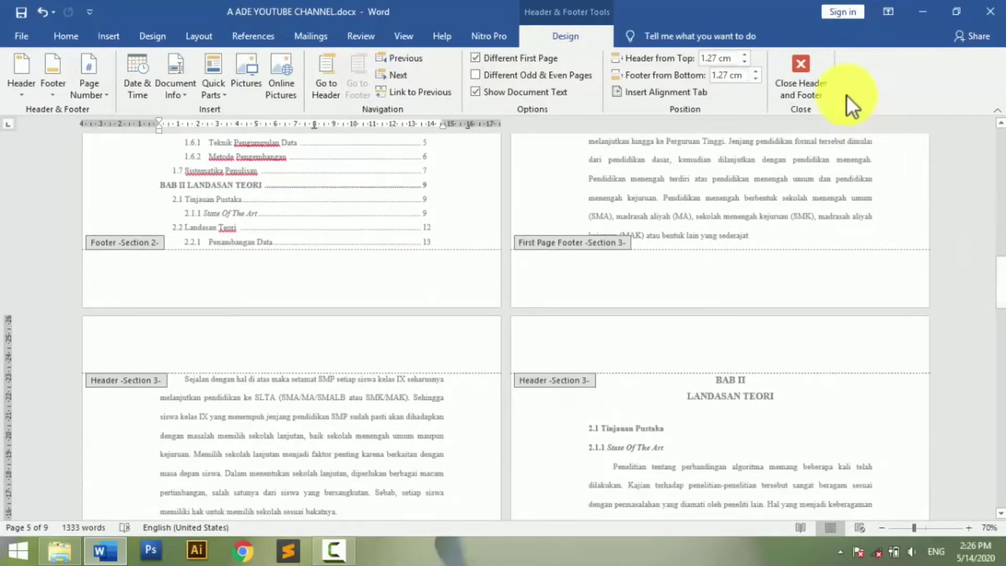
{"action": "left_click", "coordinate": [815, 84]}
- Insert a Next Page section break directly before the BAB II heading
{"action": "left_click_drag", "start_coordinate": [999, 236], "coordinate": [999, 298]}
{"action": "left_click", "coordinate": [706, 251]}
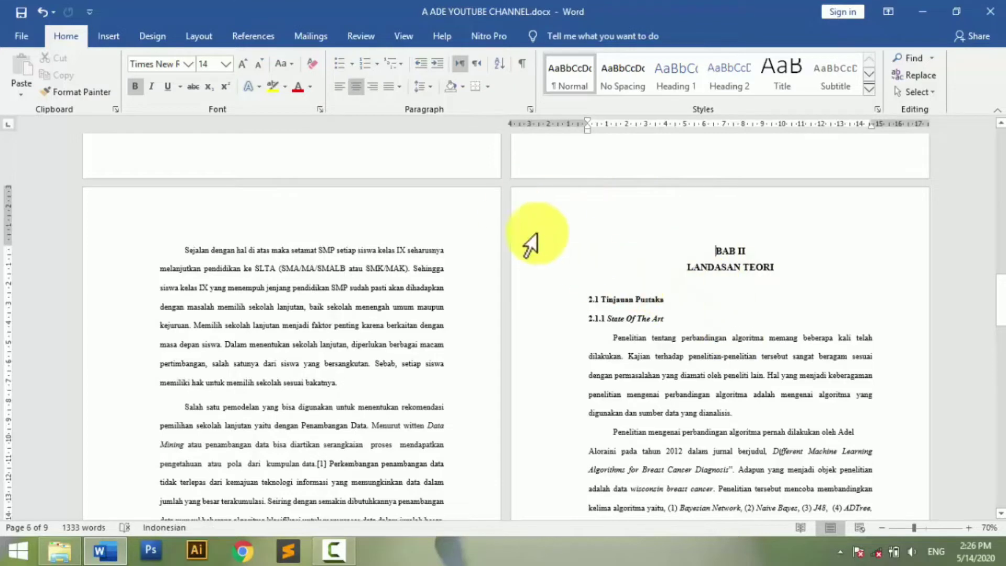
{"action": "left_click", "coordinate": [200, 38]}
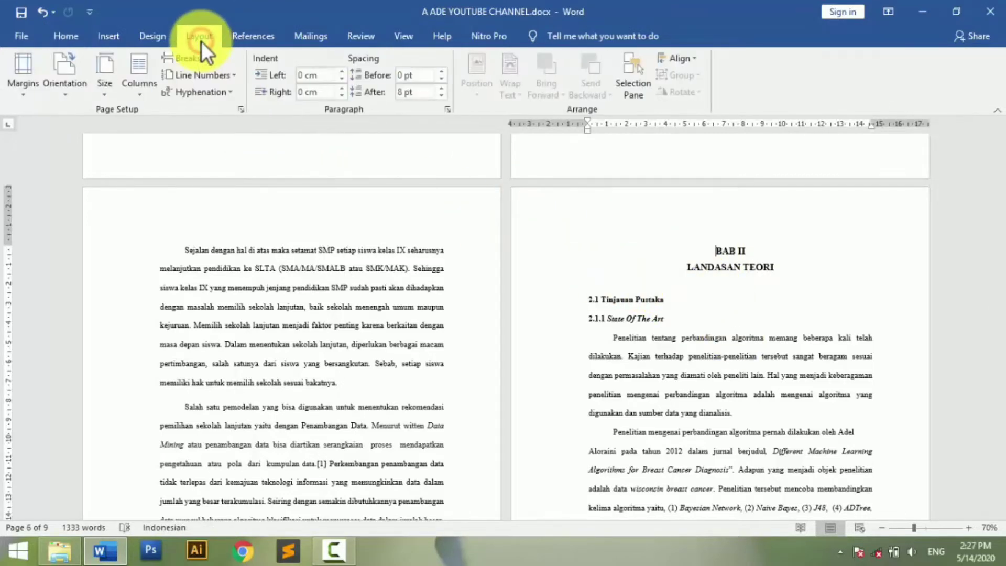
{"action": "left_click", "coordinate": [200, 57]}
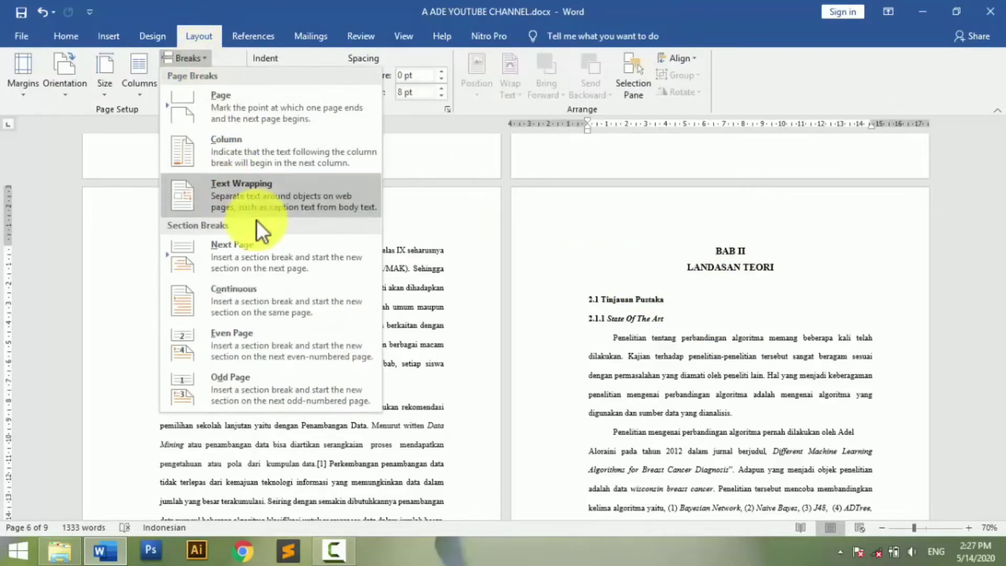
{"action": "left_click", "coordinate": [271, 244]}
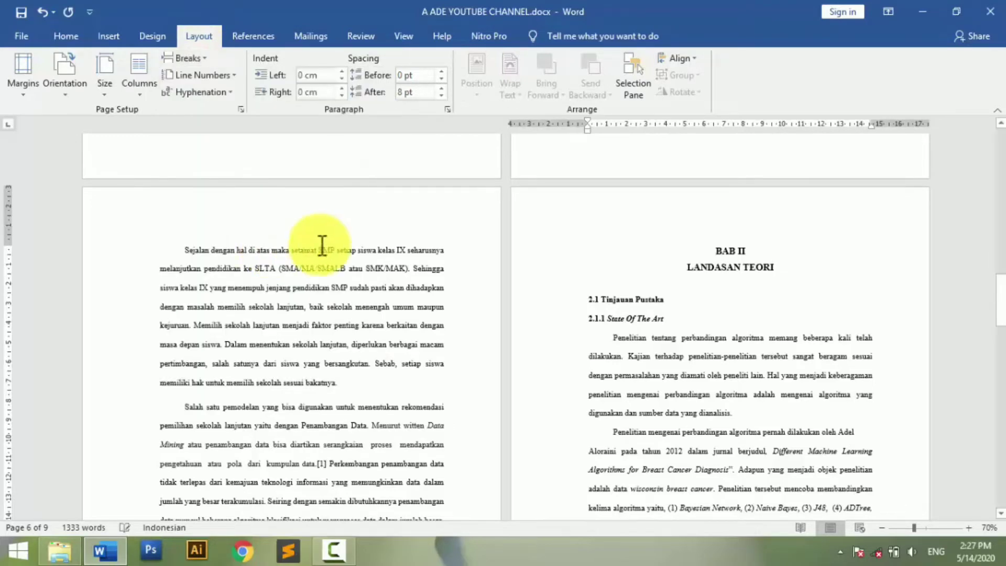
- Check the link settings of the first-page header and footer in the BAB II section, and close header and footer editing
{"action": "double_click", "coordinate": [610, 220]}
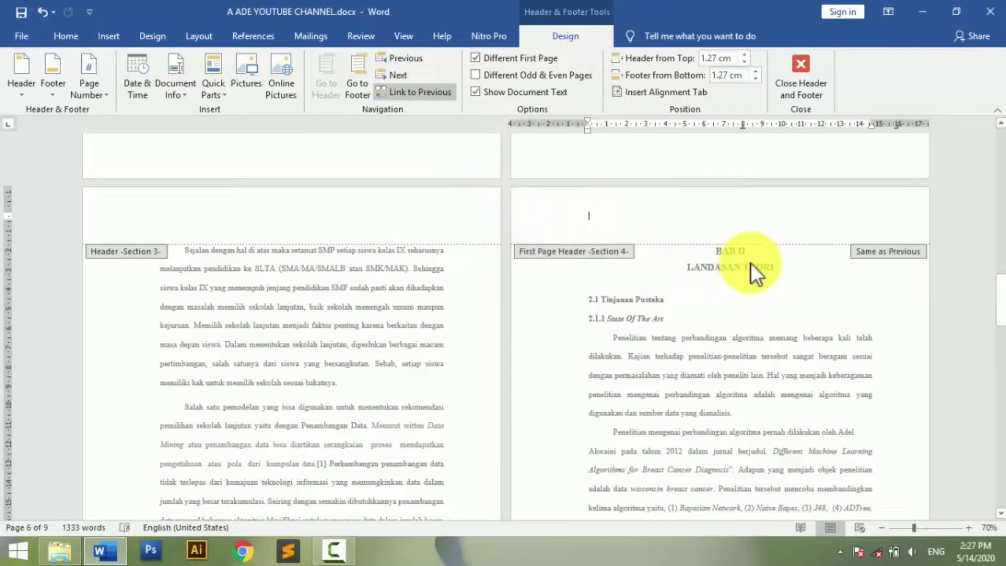
{"action": "mouse_move", "coordinate": [998, 309]}
{"action": "left_mouse_down"}
{"action": "mouse_move", "coordinate": [996, 225]}
{"action": "mouse_move", "coordinate": [991, 304]}
{"action": "mouse_move", "coordinate": [982, 306]}
{"action": "left_mouse_up"}
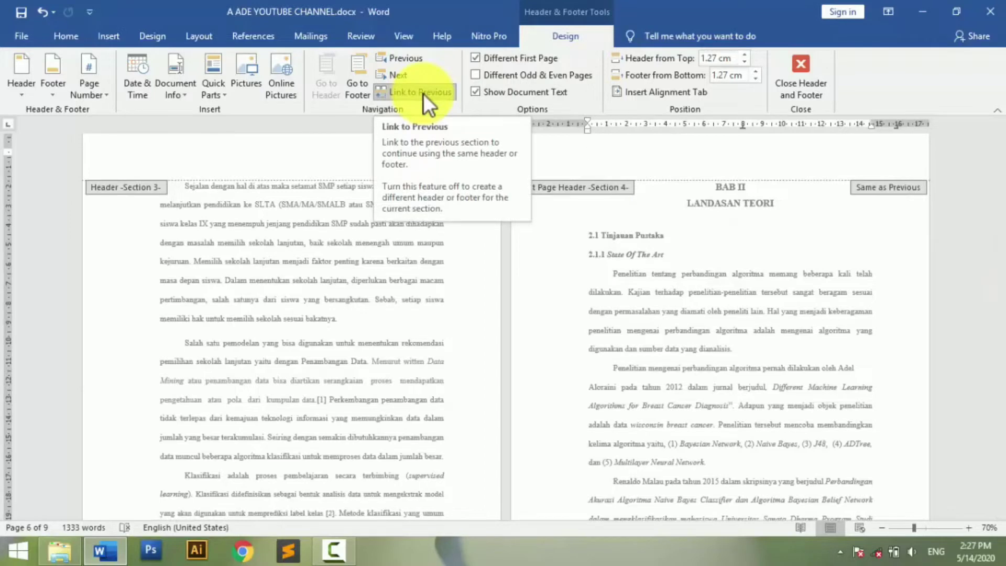
{"action": "left_click", "coordinate": [362, 86]}
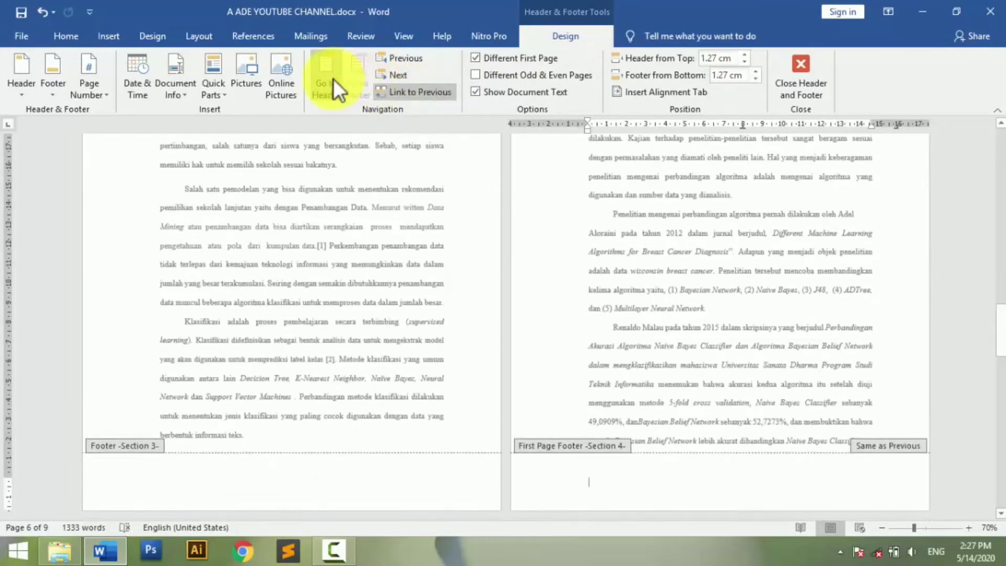
{"action": "left_click", "coordinate": [333, 79]}
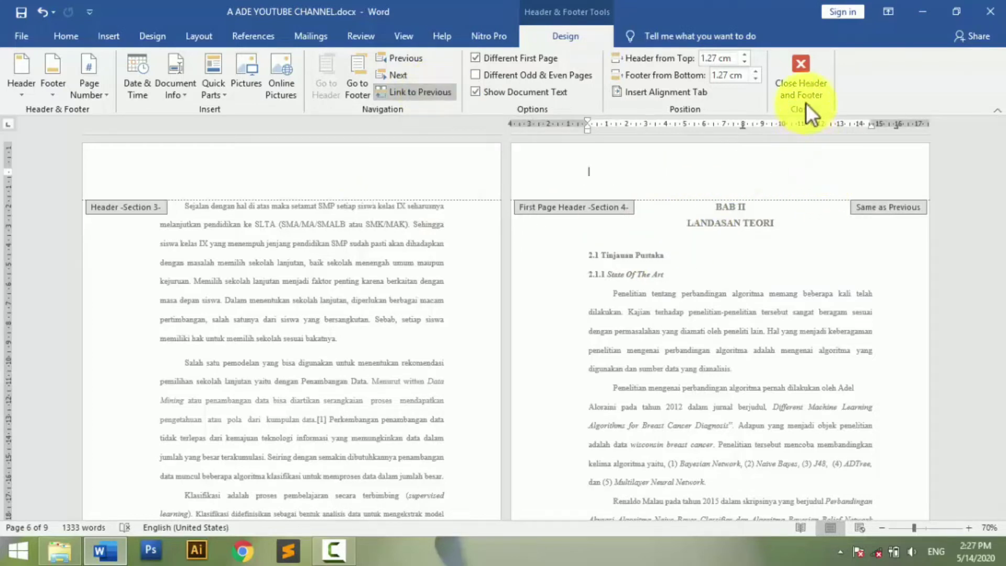
{"action": "left_click", "coordinate": [810, 83]}
- Insert a Next Page section break directly before the DAFTAR PUSTAKA heading and check the new section's header settings
{"action": "left_click_drag", "start_coordinate": [1002, 303], "coordinate": [999, 375]}
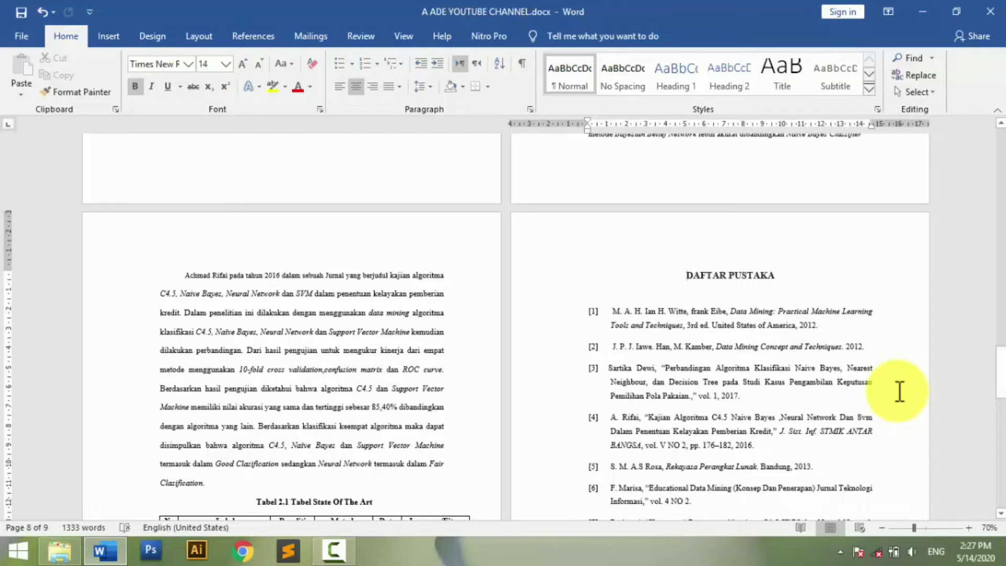
{"action": "left_click", "coordinate": [690, 281]}
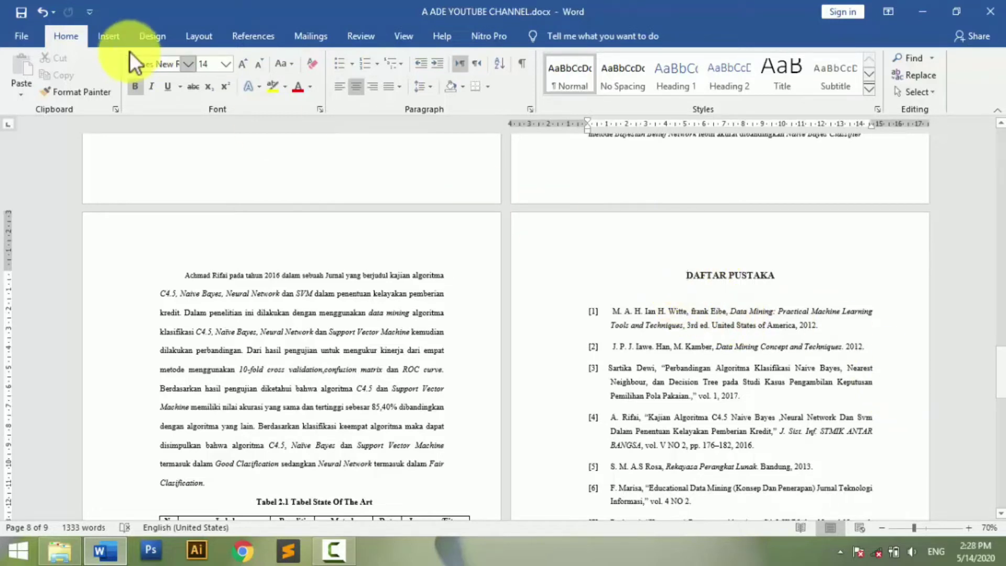
{"action": "left_click", "coordinate": [186, 37]}
{"action": "left_click", "coordinate": [181, 58]}
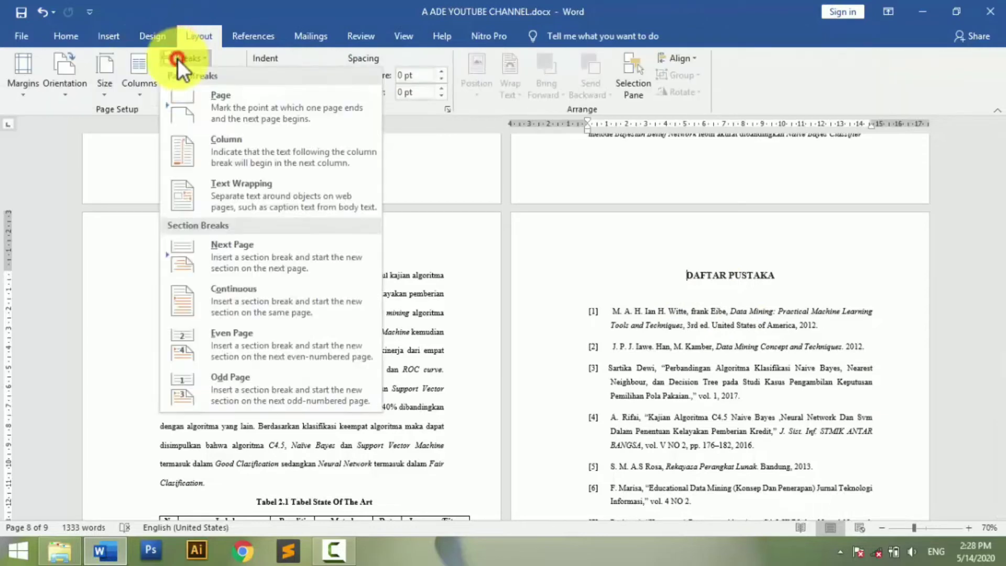
{"action": "left_click", "coordinate": [246, 247]}
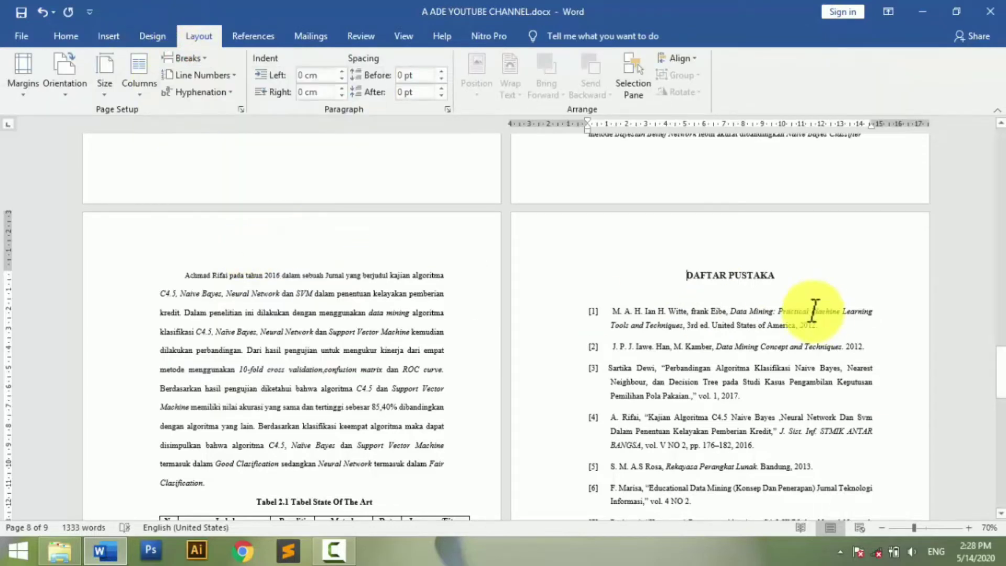
{"action": "double_click", "coordinate": [631, 261]}
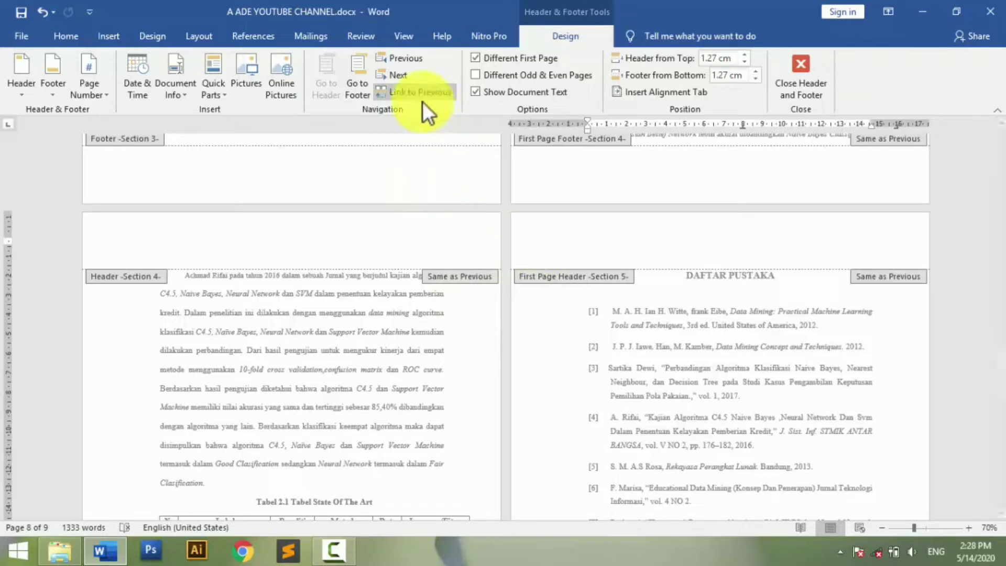
{"action": "left_click", "coordinate": [814, 79]}
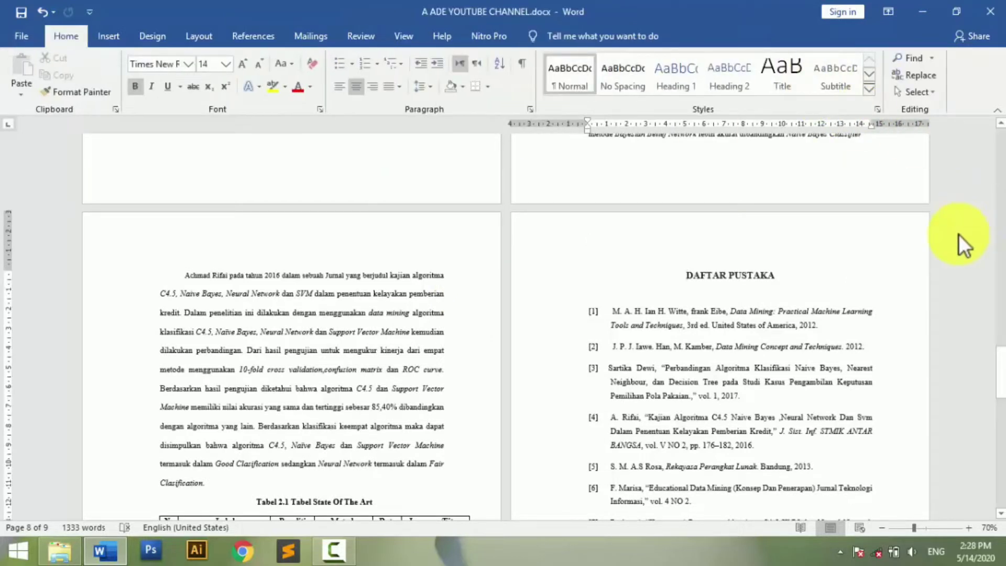
- Insert a Plain Number 2 page number at the bottom of the KATA PENGANTAR page, in the section 2 footer
{"action": "left_click_drag", "start_coordinate": [1002, 362], "coordinate": [991, 144]}
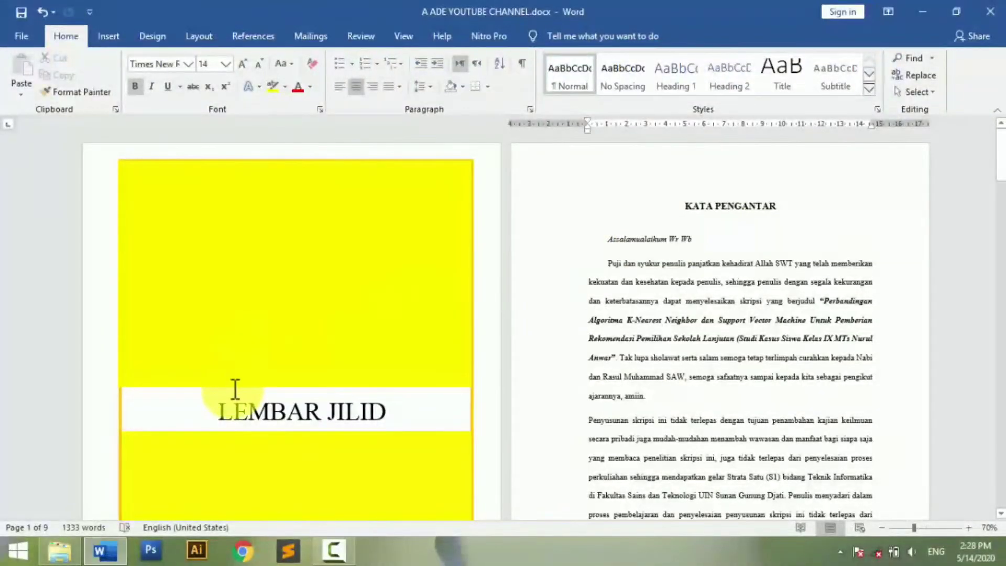
{"action": "scroll", "coordinate": [263, 382], "scroll_direction": "down", "scroll_amount": 3}
{"action": "scroll", "coordinate": [276, 378], "scroll_direction": "down", "scroll_amount": 2}
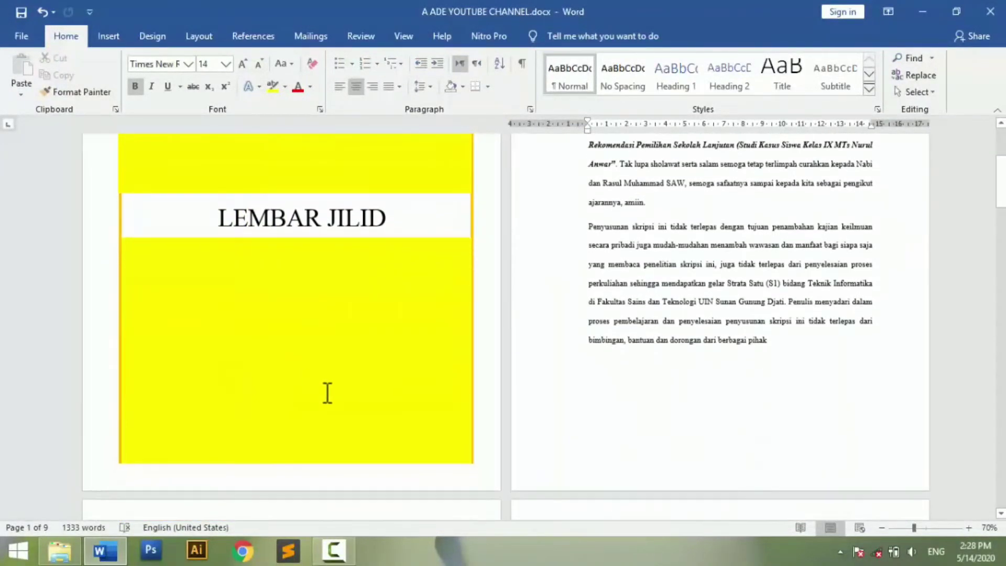
{"action": "scroll", "coordinate": [728, 343], "scroll_direction": "up", "scroll_amount": 4}
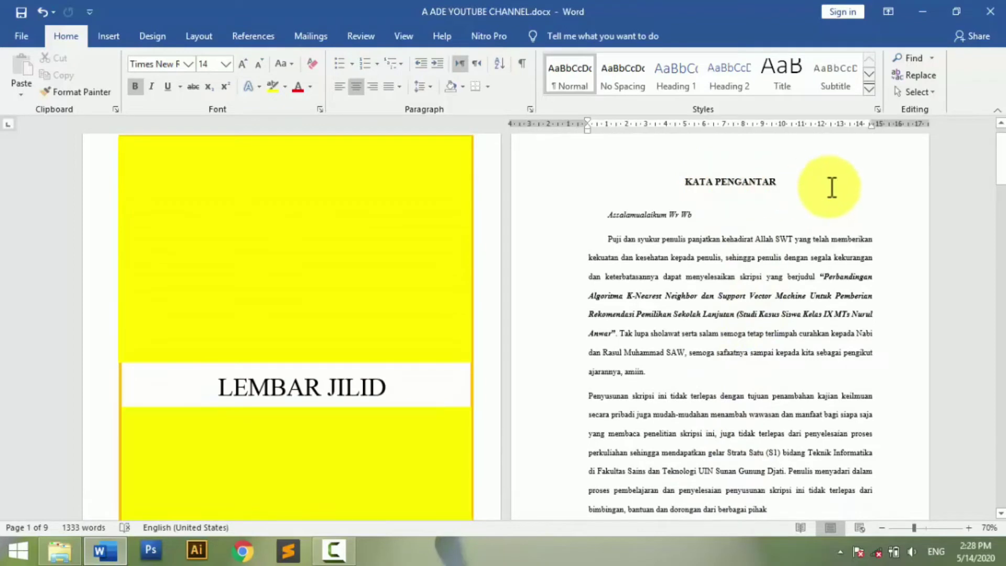
{"action": "left_click_drag", "start_coordinate": [998, 162], "coordinate": [999, 184]}
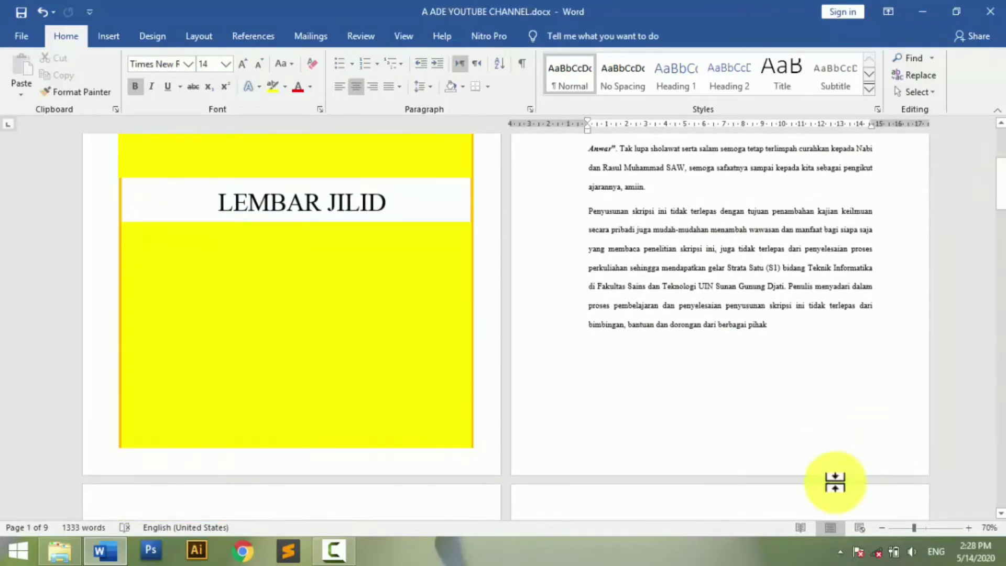
{"action": "double_click", "coordinate": [731, 452]}
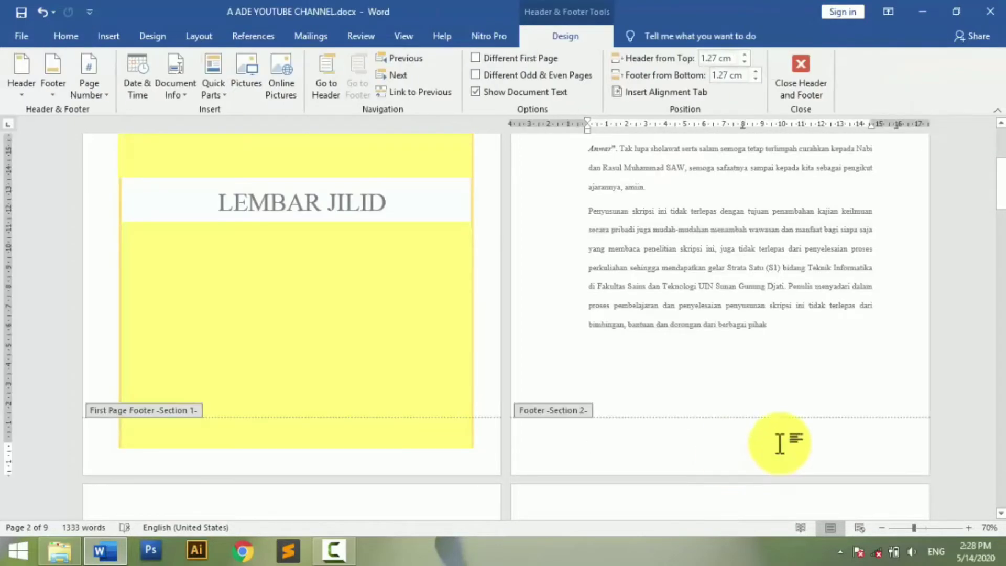
{"action": "left_click", "coordinate": [102, 99]}
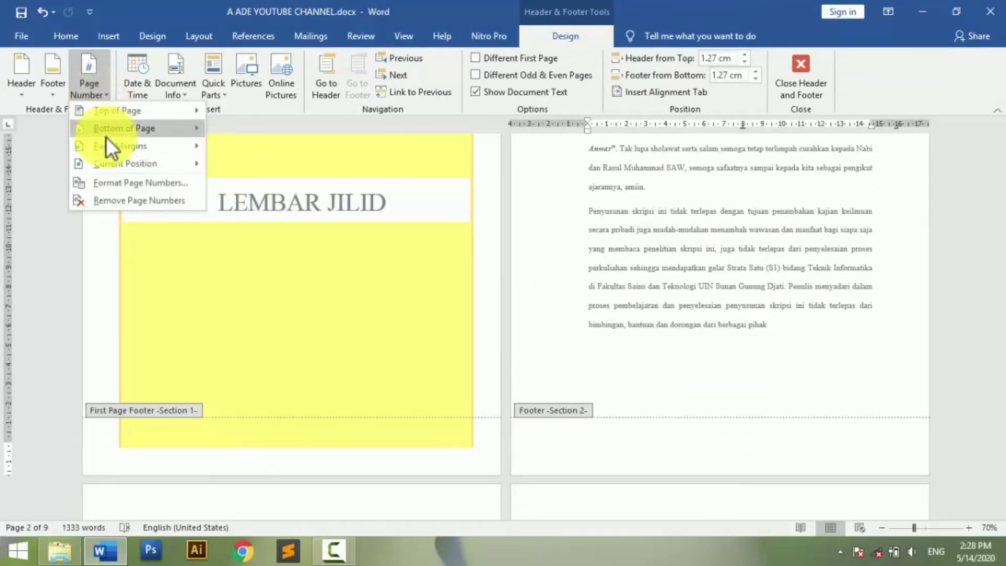
{"action": "left_click", "coordinate": [122, 144]}
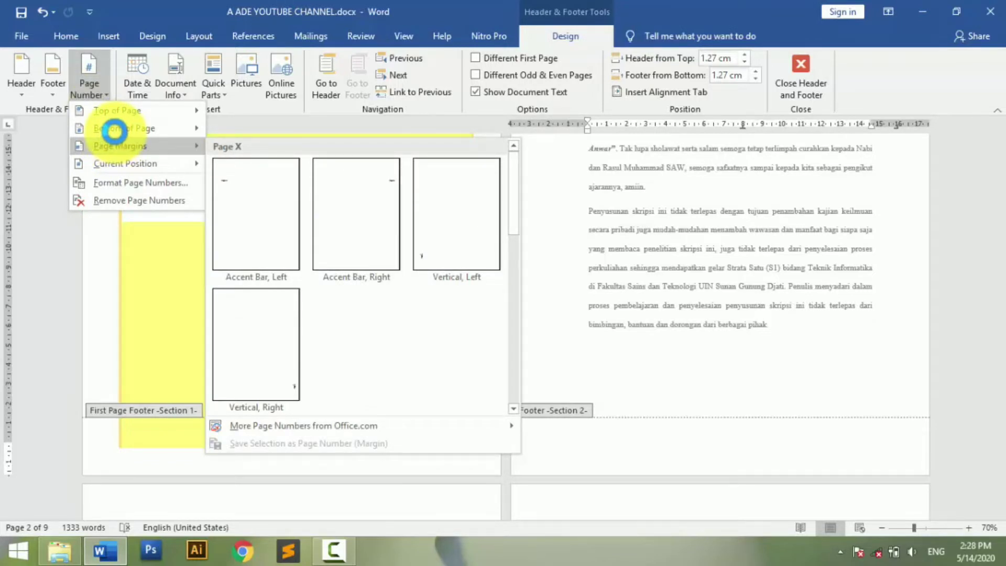
{"action": "mouse_move", "coordinate": [120, 134]}
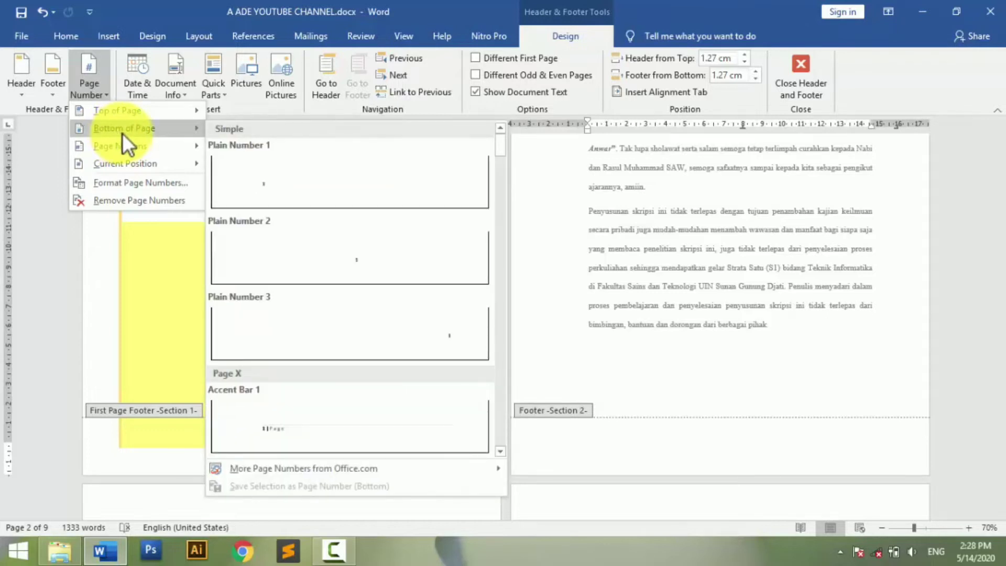
{"action": "left_click", "coordinate": [372, 269]}
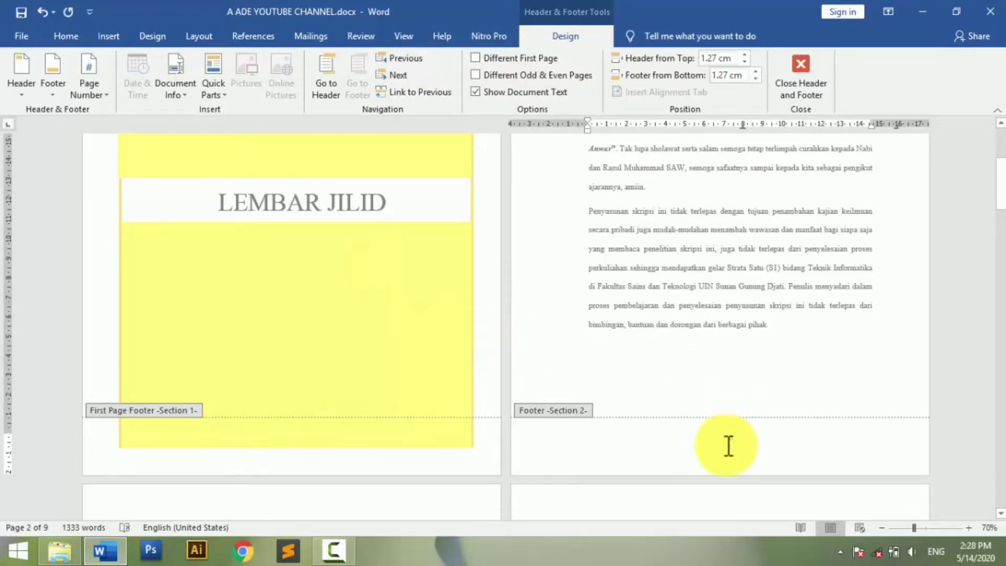
- Format section 2's page numbers as lowercase Roman numerals (i, ii, iii, ...) starting at i
{"action": "left_click_drag", "start_coordinate": [726, 443], "coordinate": [755, 440]}
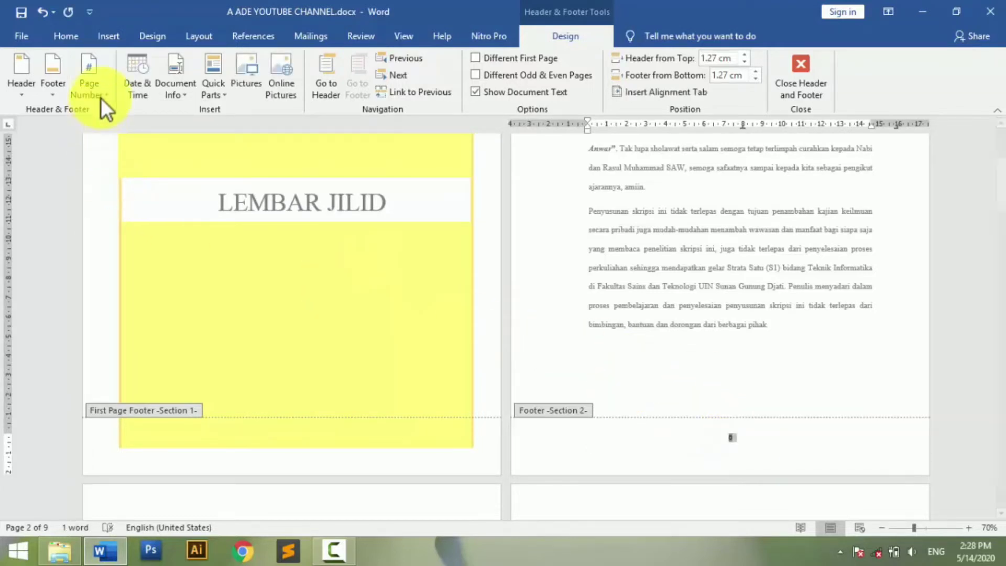
{"action": "left_click", "coordinate": [103, 95]}
{"action": "left_click", "coordinate": [140, 180]}
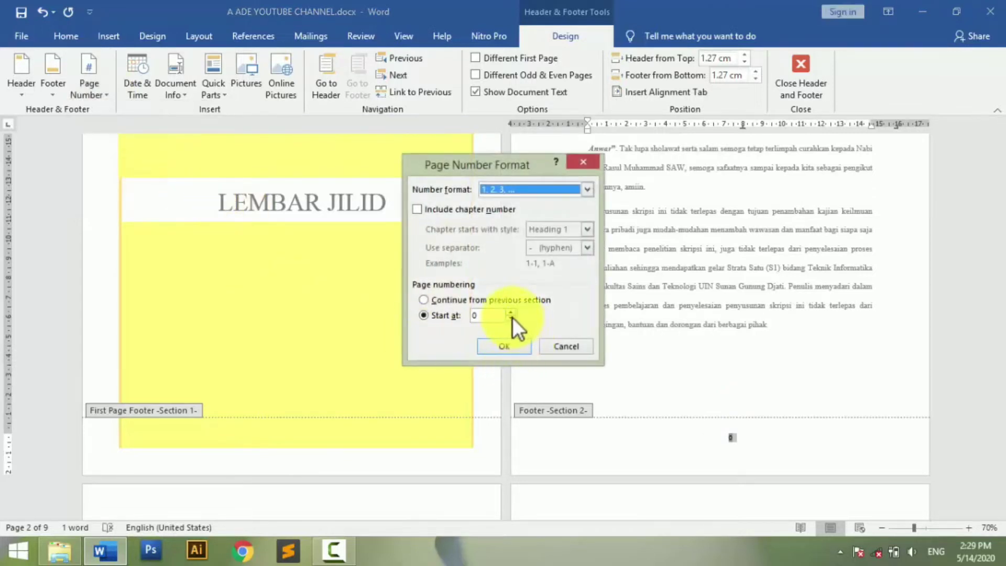
{"action": "left_click", "coordinate": [512, 313]}
{"action": "left_click", "coordinate": [586, 188]}
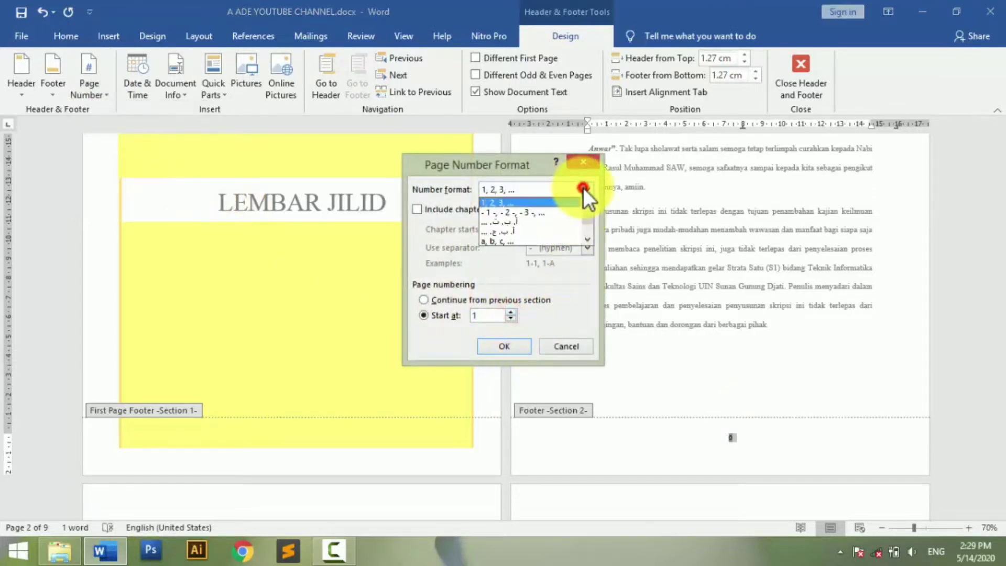
{"action": "scroll", "coordinate": [501, 229], "scroll_direction": "down", "scroll_amount": 1}
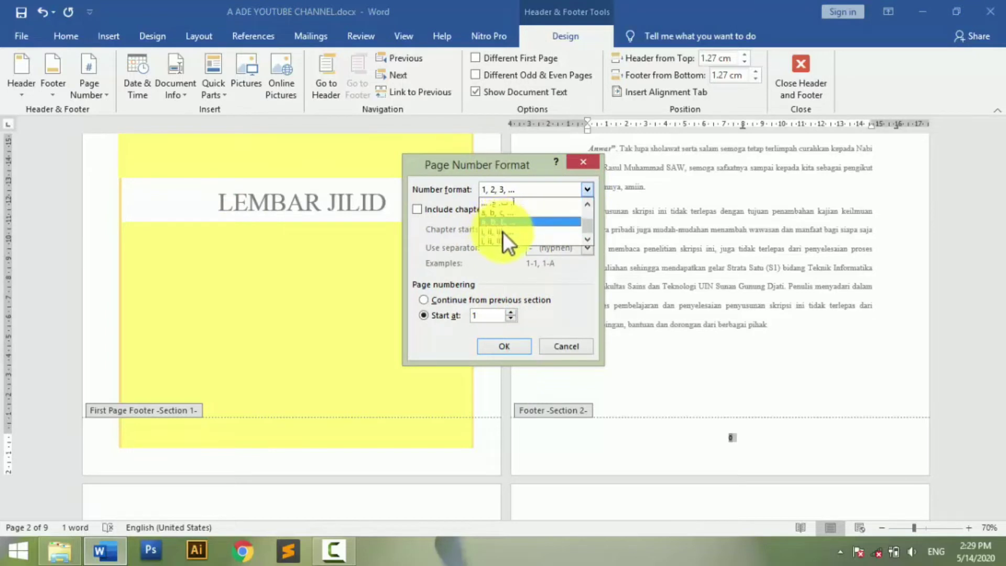
{"action": "left_click", "coordinate": [493, 234]}
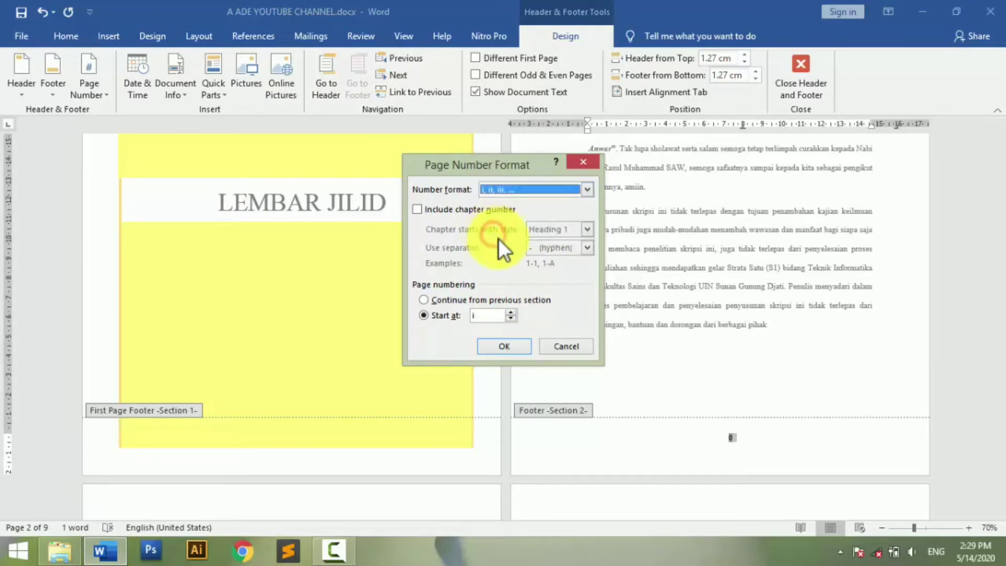
{"action": "left_click", "coordinate": [504, 347]}
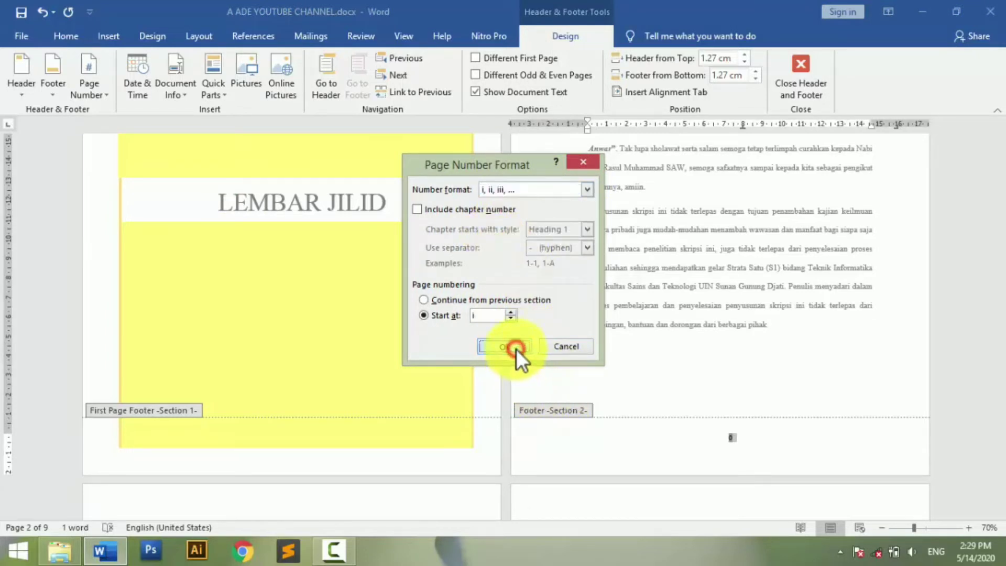
- Set the section 2 footer page number to 16 pt Times New Roman, and close header and footer editing
{"action": "double_click", "coordinate": [733, 472]}
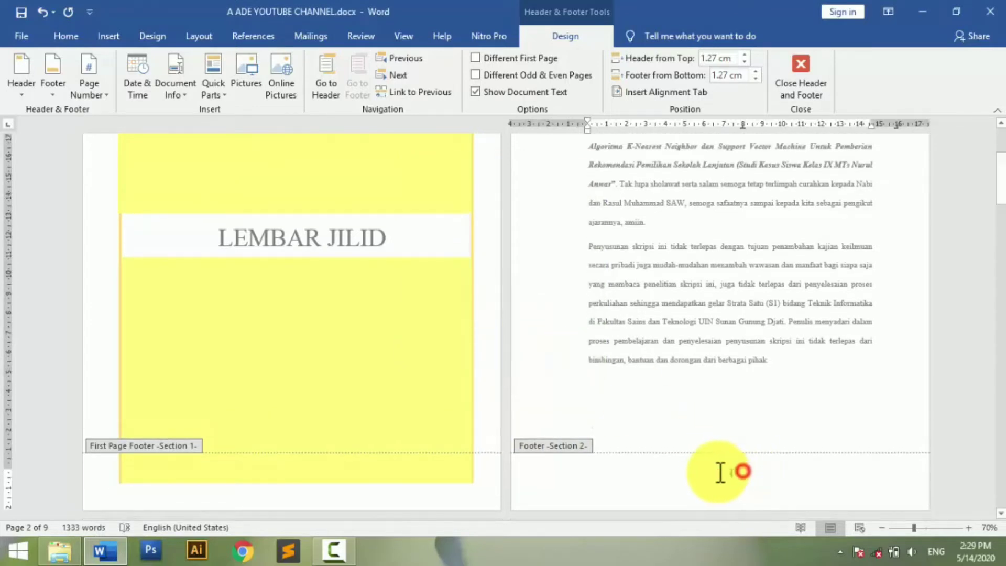
{"action": "left_click", "coordinate": [68, 38]}
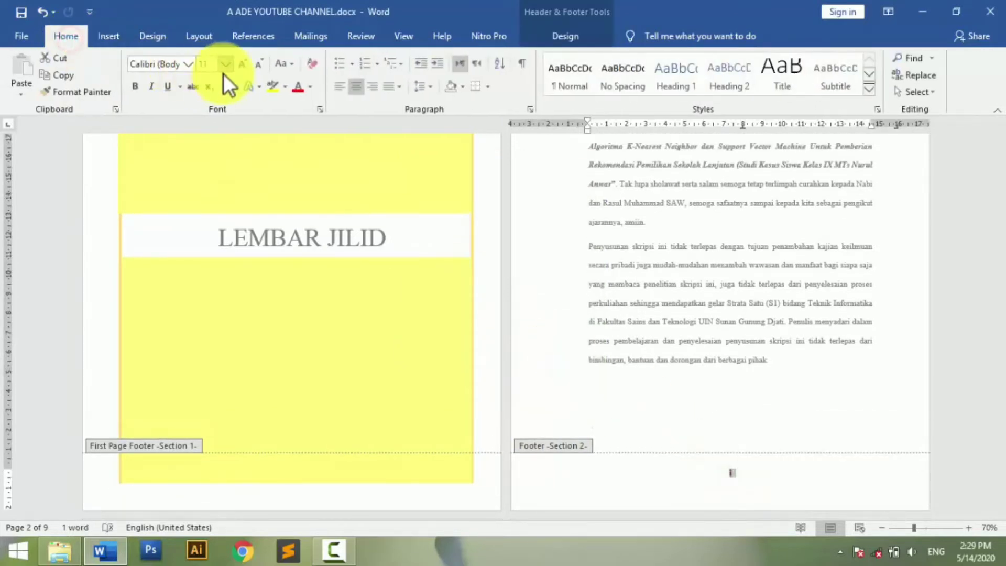
{"action": "left_click", "coordinate": [226, 63]}
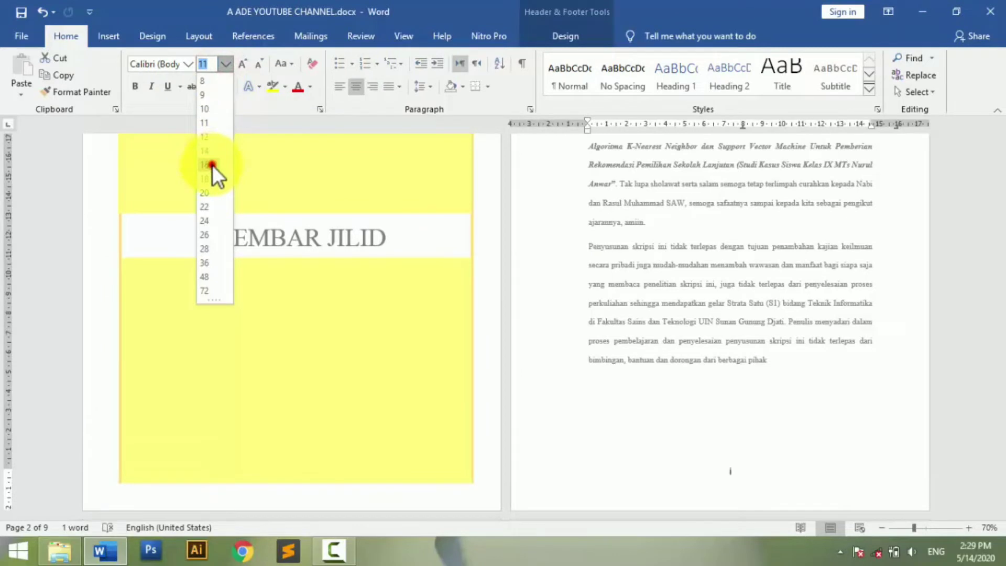
{"action": "left_click", "coordinate": [213, 165]}
{"action": "left_click", "coordinate": [188, 63]}
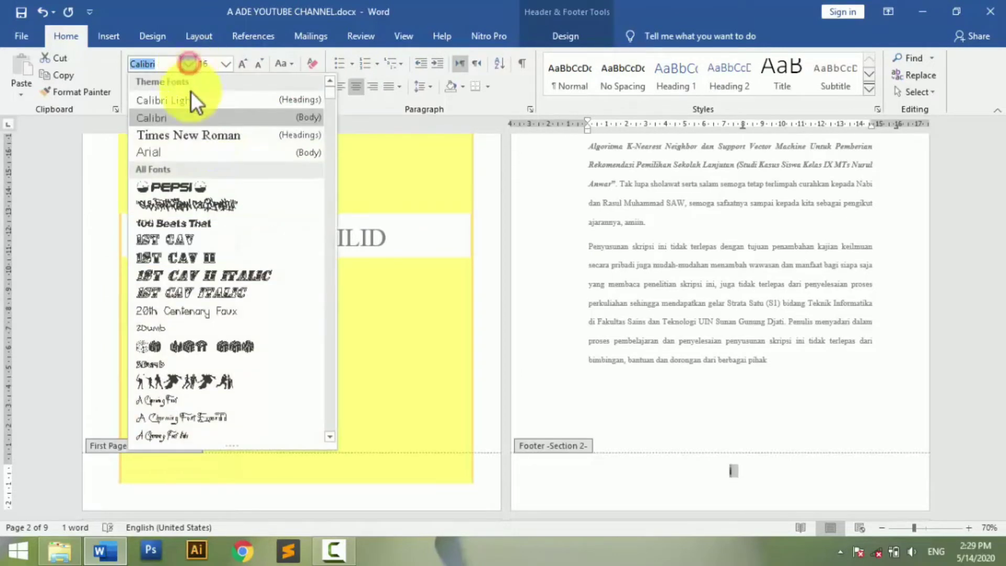
{"action": "left_click", "coordinate": [205, 138]}
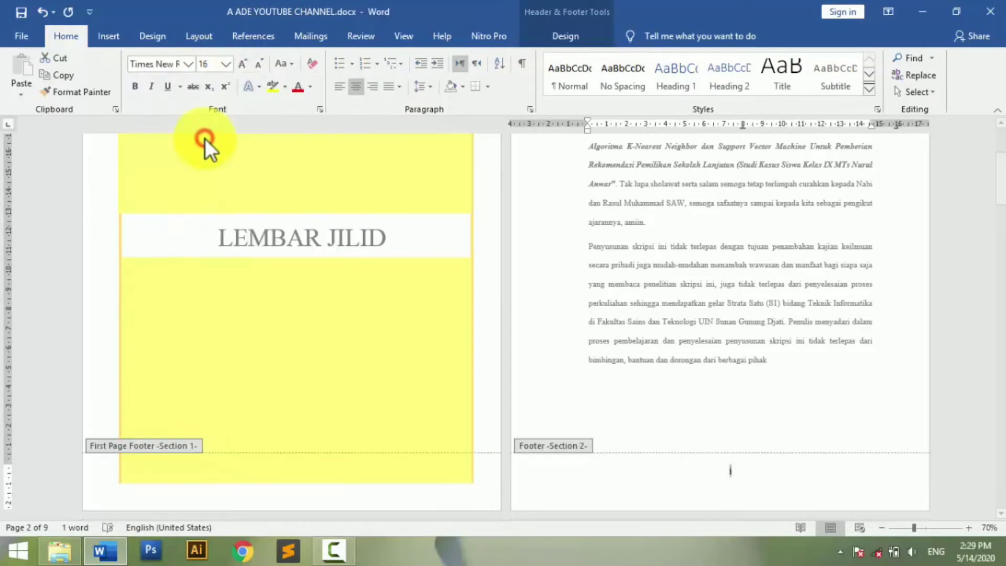
{"action": "left_click", "coordinate": [757, 478]}
{"action": "left_click_drag", "start_coordinate": [999, 177], "coordinate": [999, 241]}
{"action": "left_click", "coordinate": [730, 272]}
{"action": "double_click", "coordinate": [721, 182]}
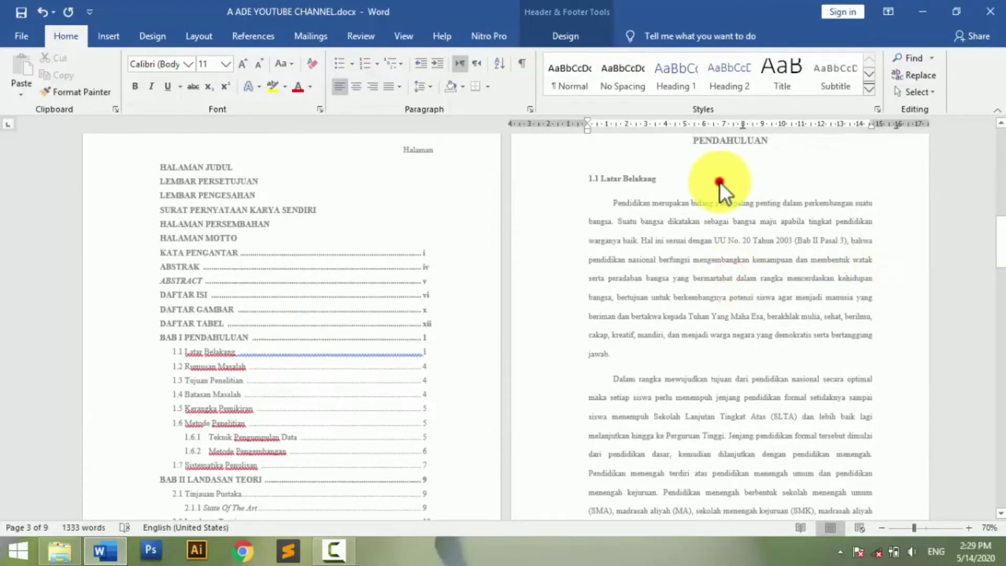
- Insert a Plain Number 2 page number at the bottom of BAB I's first page, in the section 3 first-page footer
{"action": "mouse_move", "coordinate": [998, 236]}
{"action": "left_mouse_down"}
{"action": "mouse_move", "coordinate": [1000, 225]}
{"action": "mouse_move", "coordinate": [999, 273]}
{"action": "mouse_move", "coordinate": [999, 256]}
{"action": "left_mouse_up"}
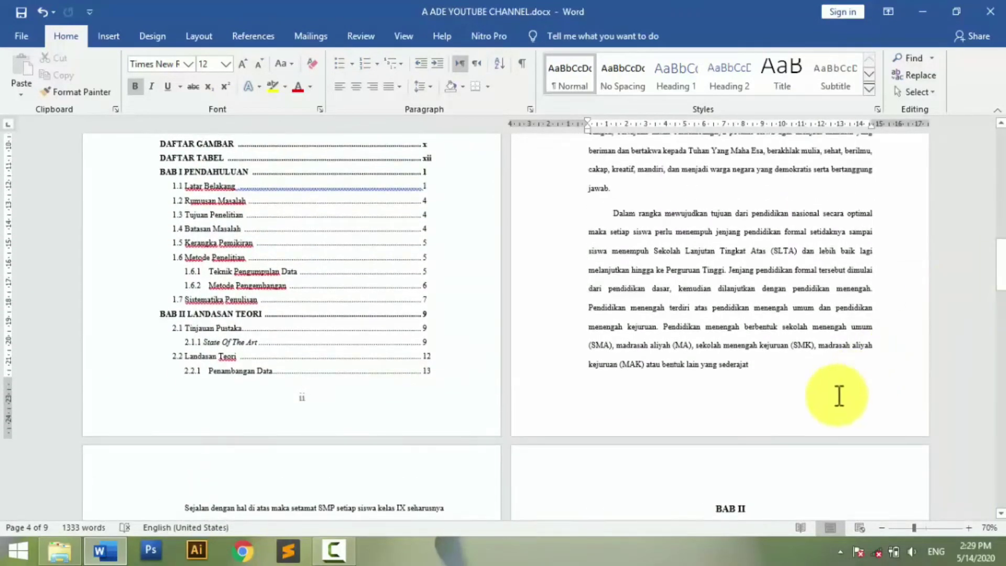
{"action": "double_click", "coordinate": [730, 409]}
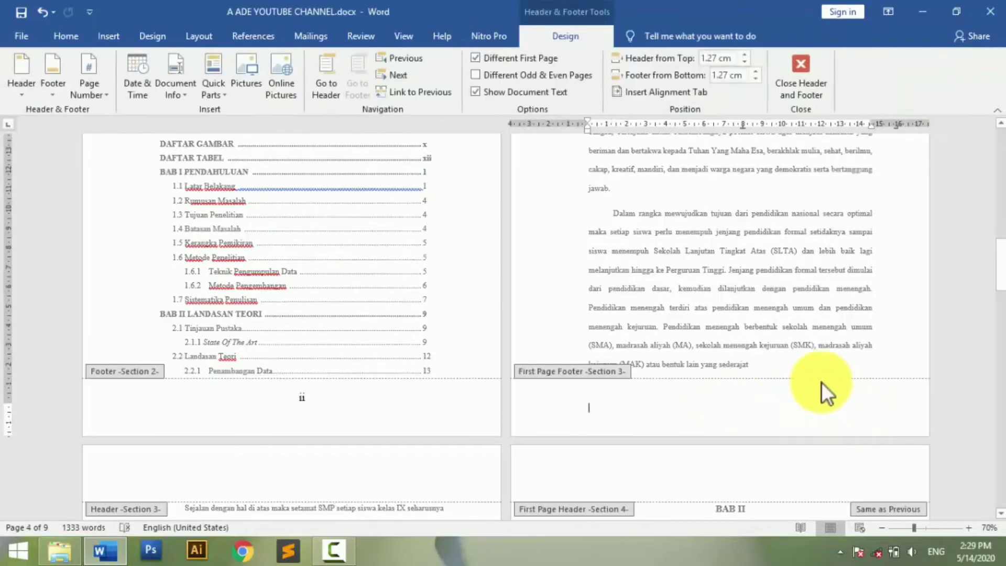
{"action": "left_click", "coordinate": [87, 86]}
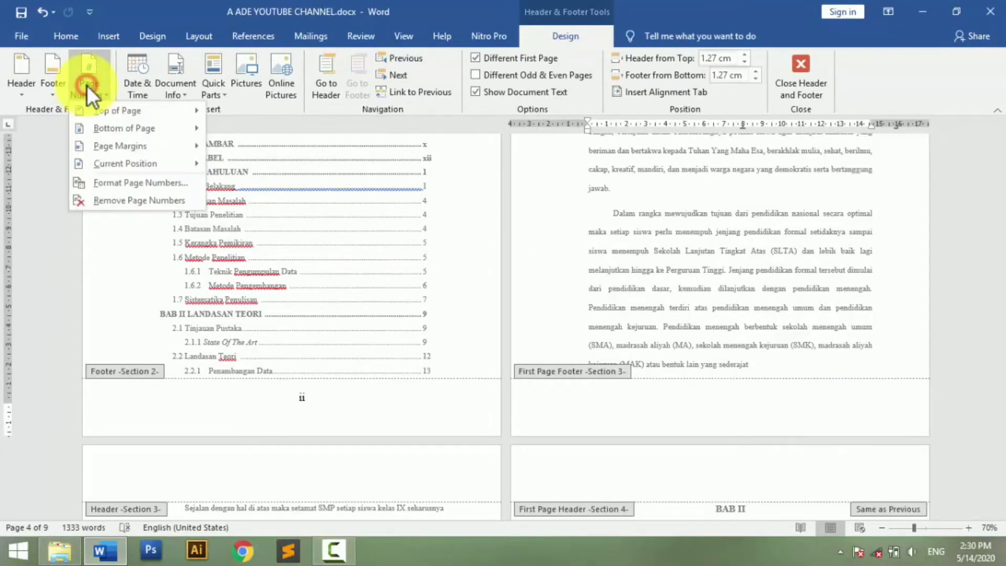
{"action": "mouse_move", "coordinate": [125, 129]}
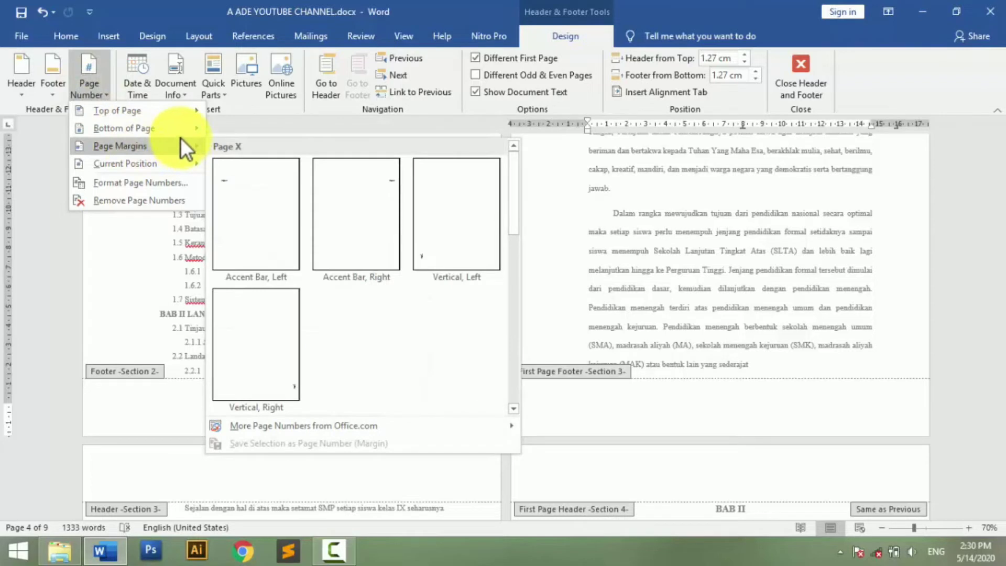
{"action": "mouse_move", "coordinate": [176, 133]}
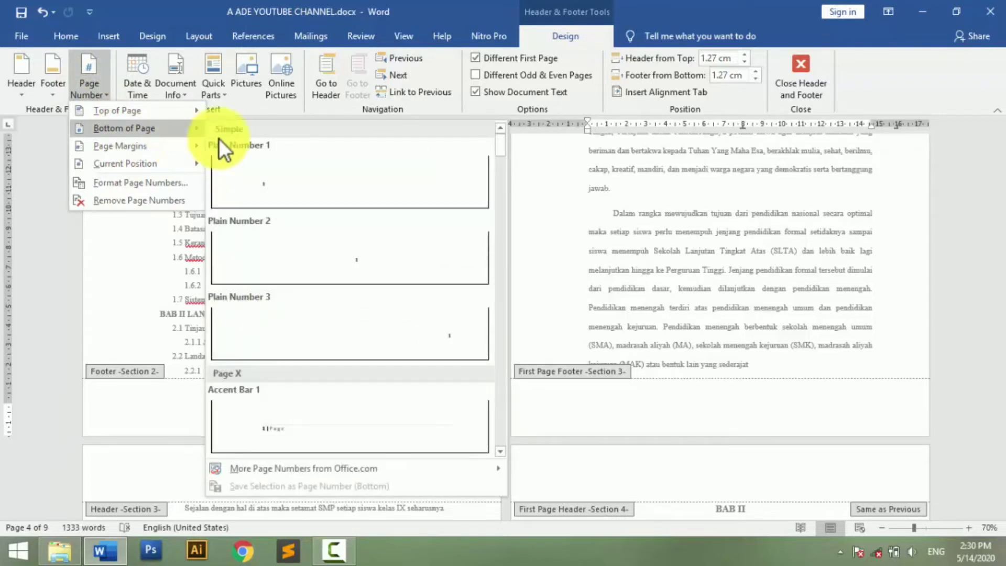
{"action": "left_click", "coordinate": [399, 250]}
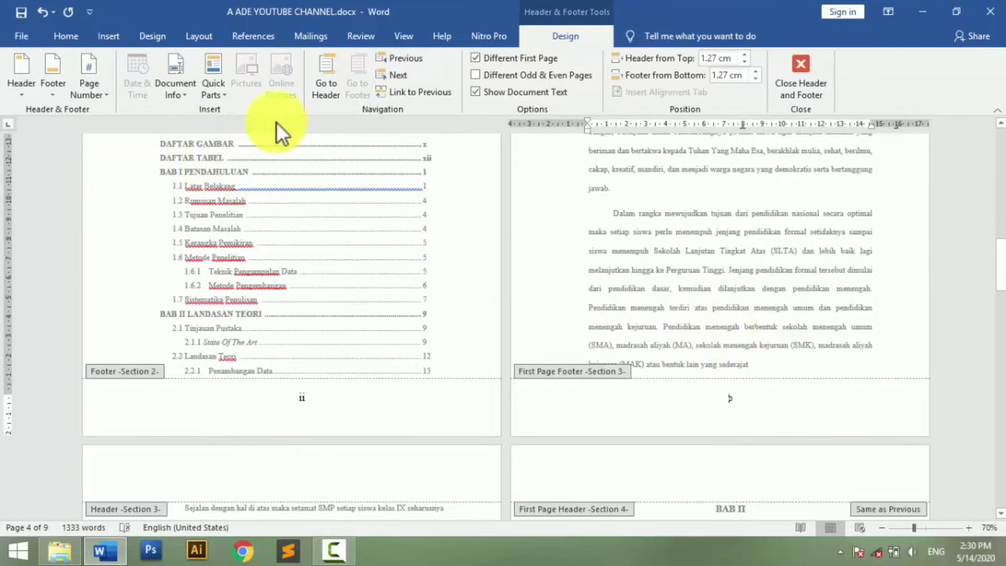
- Set section 3's page numbering to start at 1 in the 1, 2, 3, ... format
{"action": "left_click", "coordinate": [99, 90]}
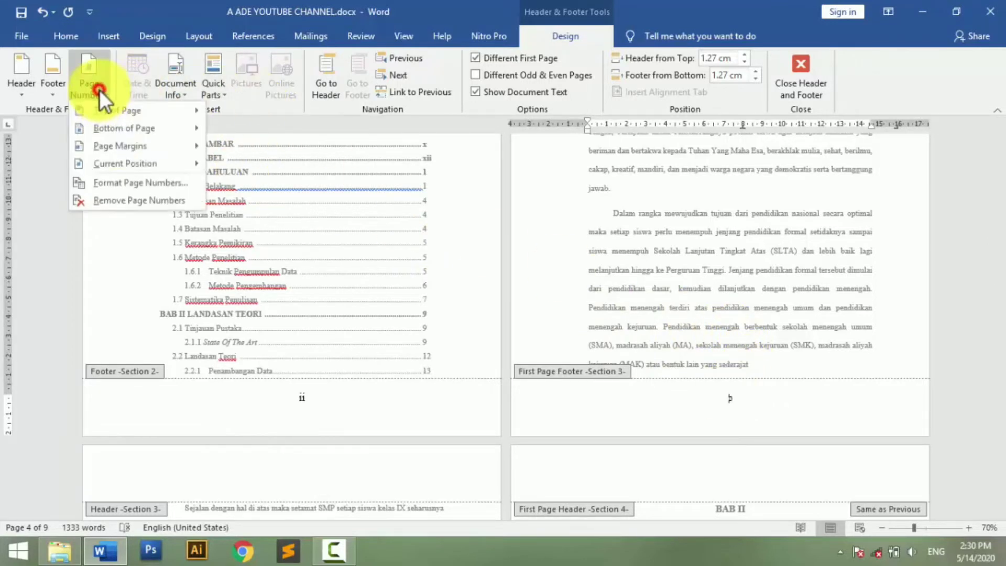
{"action": "left_click", "coordinate": [154, 182]}
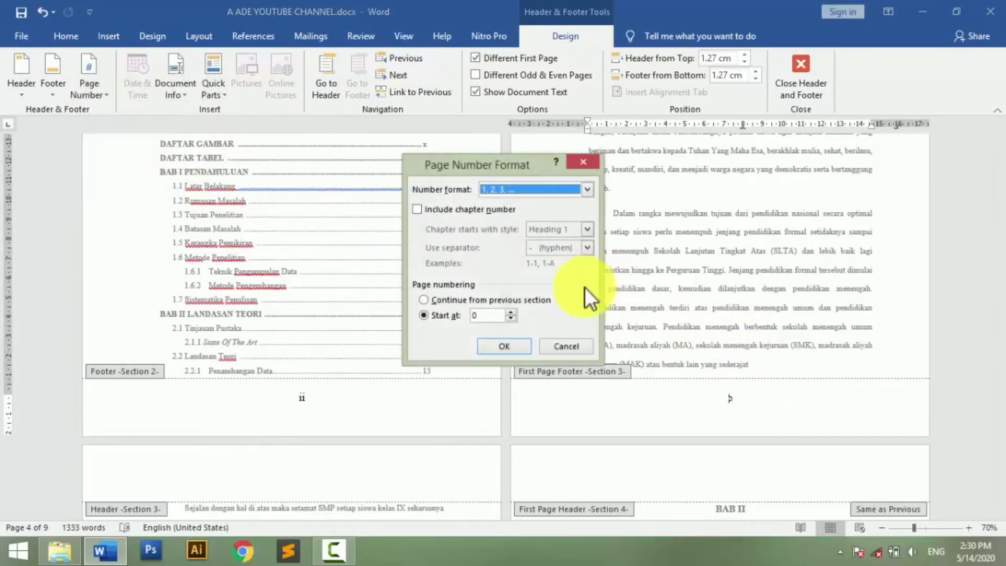
{"action": "left_click", "coordinate": [512, 312]}
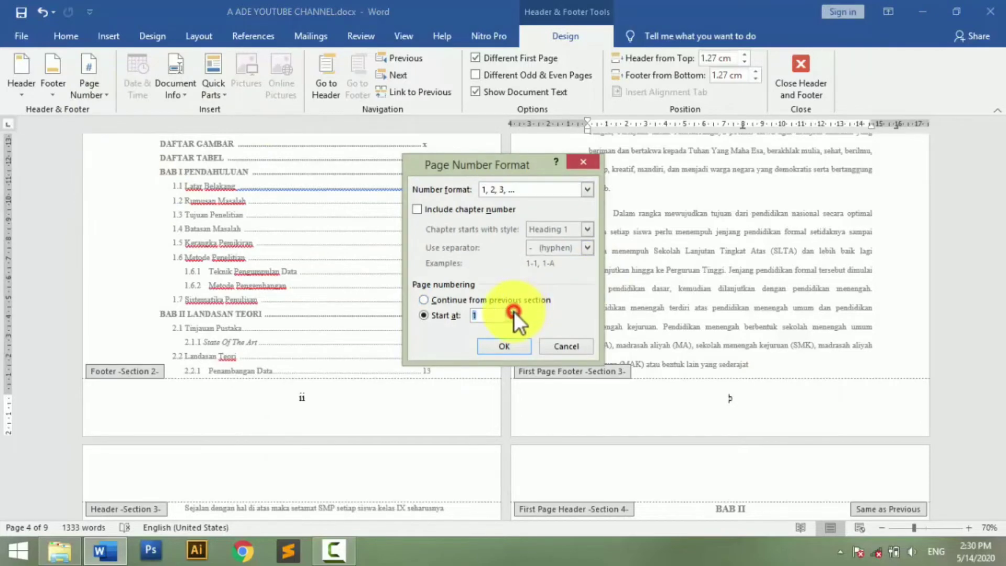
{"action": "left_click", "coordinate": [520, 344]}
- Set the page number in section 3's first-page footer to 16 pt Times New Roman
{"action": "left_click", "coordinate": [745, 472]}
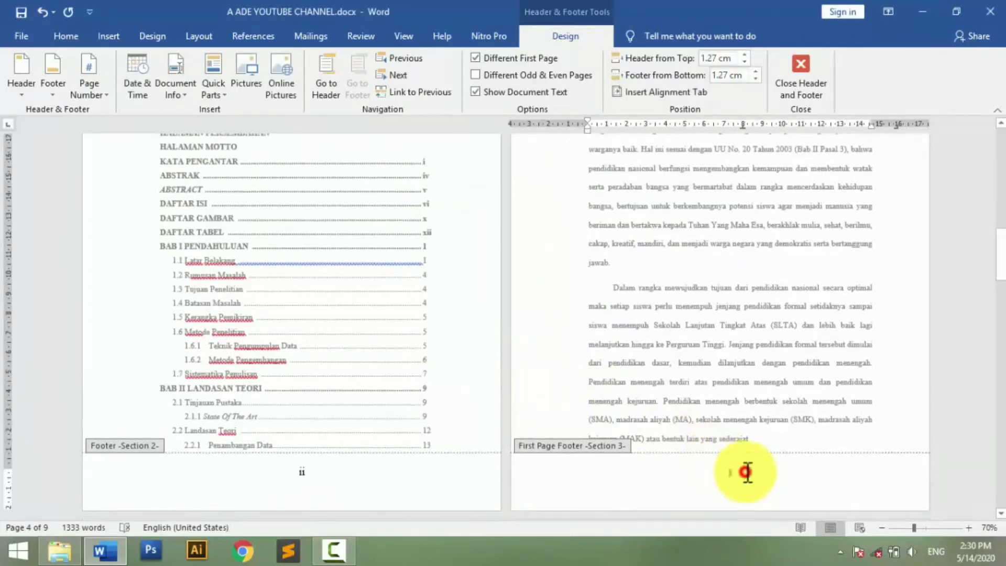
{"action": "left_click_drag", "start_coordinate": [747, 472], "coordinate": [710, 471]}
{"action": "left_click", "coordinate": [62, 30]}
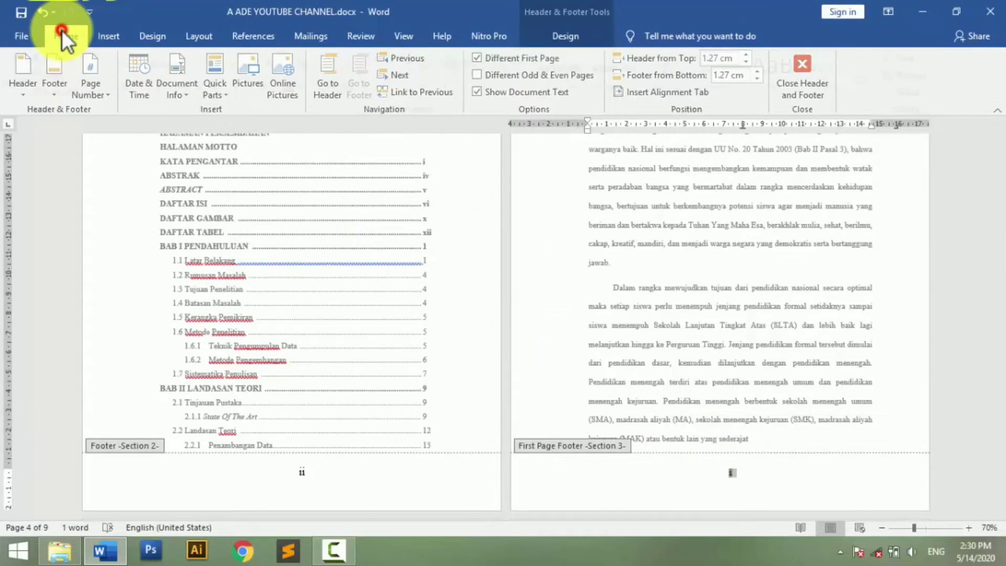
{"action": "left_click", "coordinate": [231, 64]}
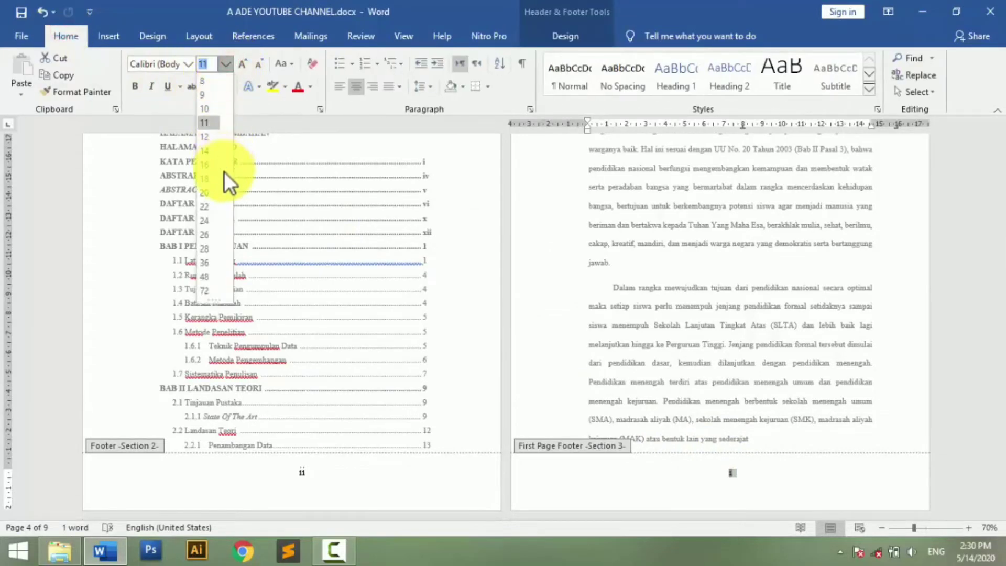
{"action": "left_click", "coordinate": [210, 165]}
{"action": "left_click", "coordinate": [190, 64]}
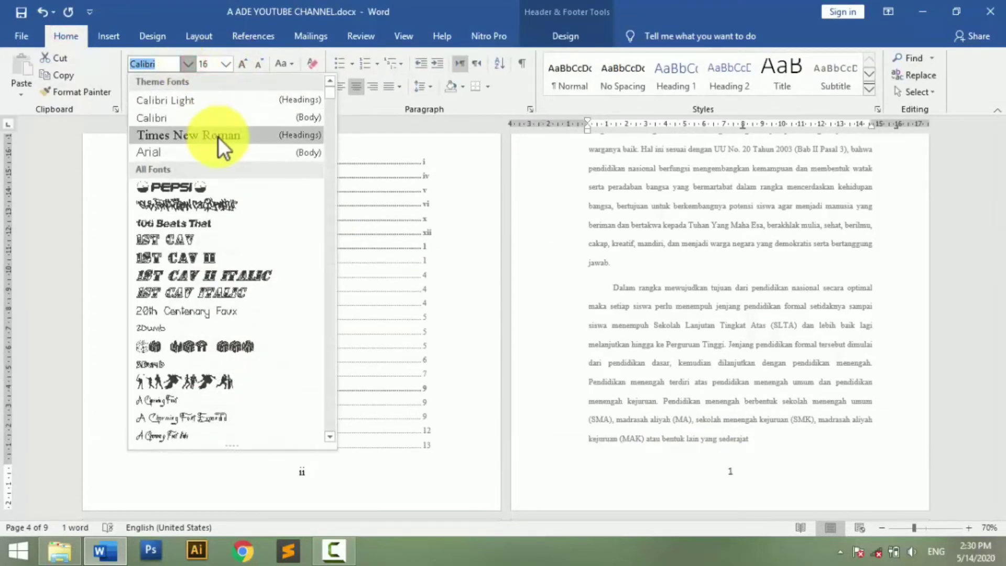
{"action": "left_click", "coordinate": [218, 137]}
- Insert a Plain Number 3 page number at the top of the page in the section 3 header, following BAB I's first page
{"action": "left_click_drag", "start_coordinate": [999, 229], "coordinate": [999, 254]}
{"action": "left_click_drag", "start_coordinate": [1001, 256], "coordinate": [988, 294]}
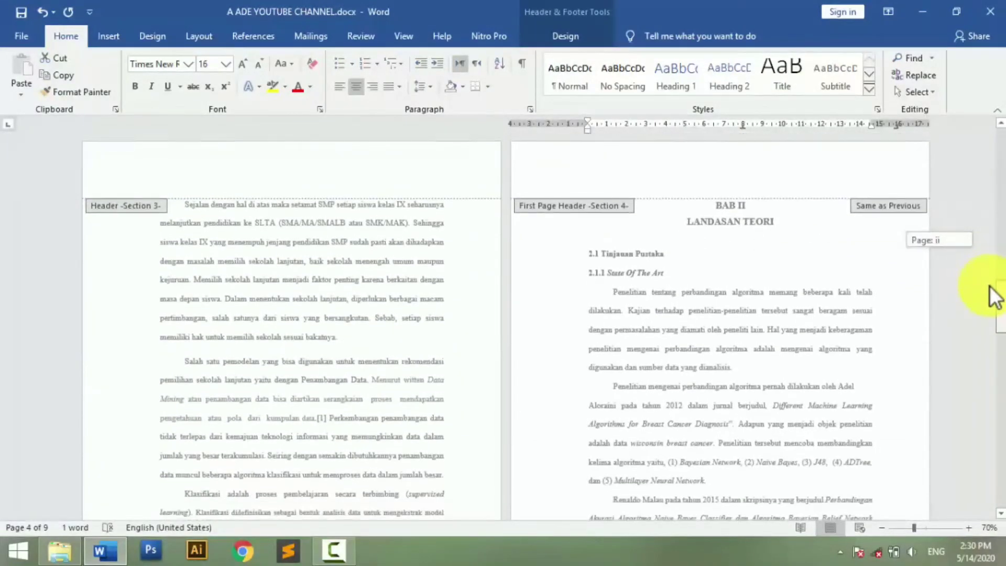
{"action": "left_click", "coordinate": [434, 169]}
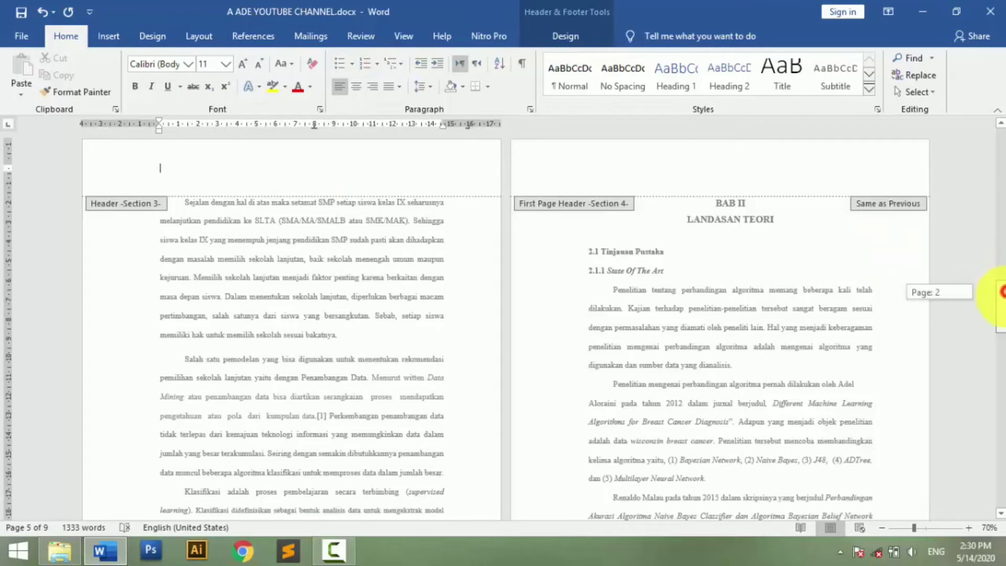
{"action": "mouse_move", "coordinate": [1002, 292]}
{"action": "left_mouse_down"}
{"action": "mouse_move", "coordinate": [1002, 330]}
{"action": "mouse_move", "coordinate": [996, 292]}
{"action": "left_mouse_up"}
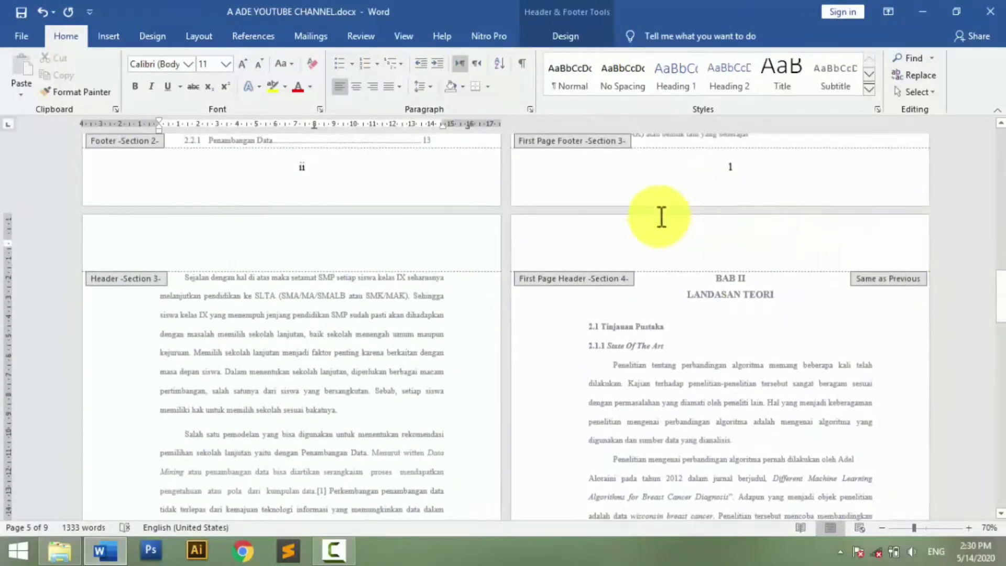
{"action": "left_click", "coordinate": [108, 37]}
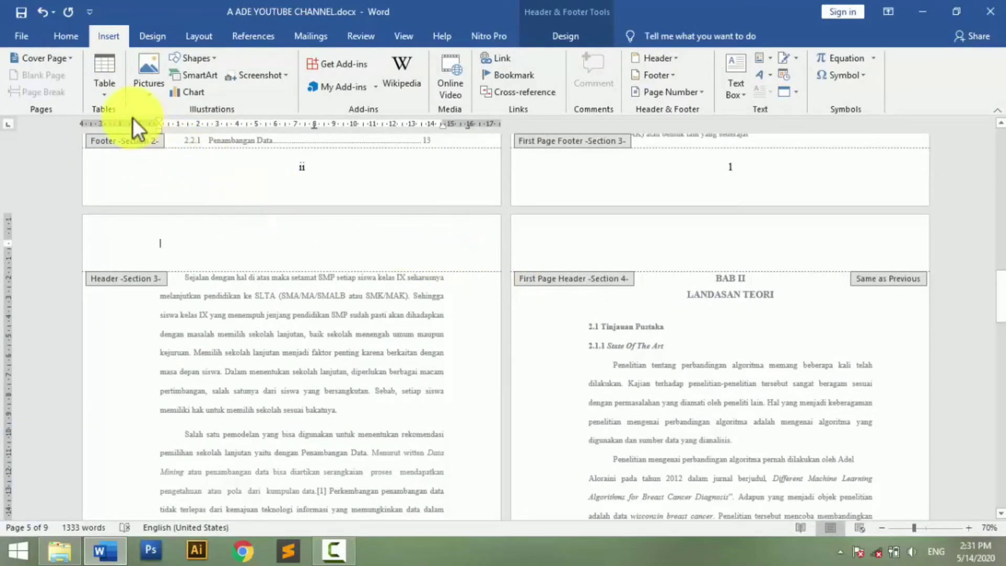
{"action": "left_click", "coordinate": [688, 96]}
{"action": "mouse_move", "coordinate": [693, 111]}
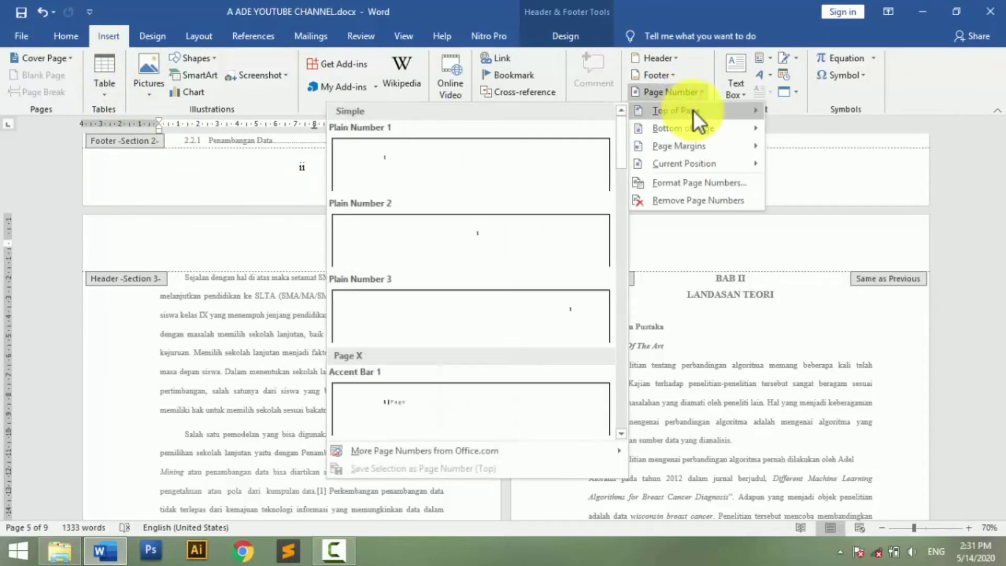
{"action": "left_click", "coordinate": [584, 313]}
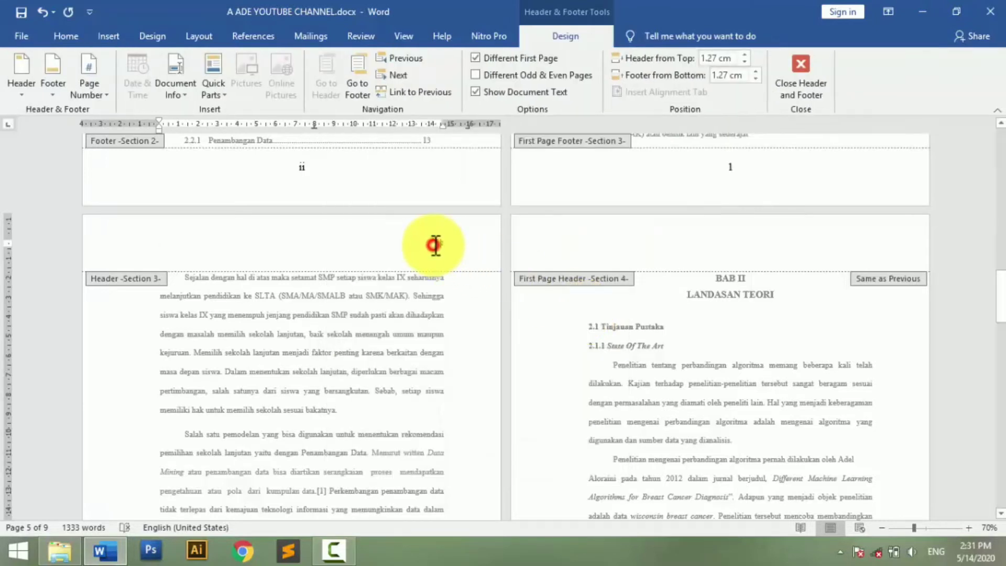
- Set the page number in the section 3 header to 16 pt Times New Roman, and close header and footer editing
{"action": "left_click_drag", "start_coordinate": [434, 246], "coordinate": [451, 245]}
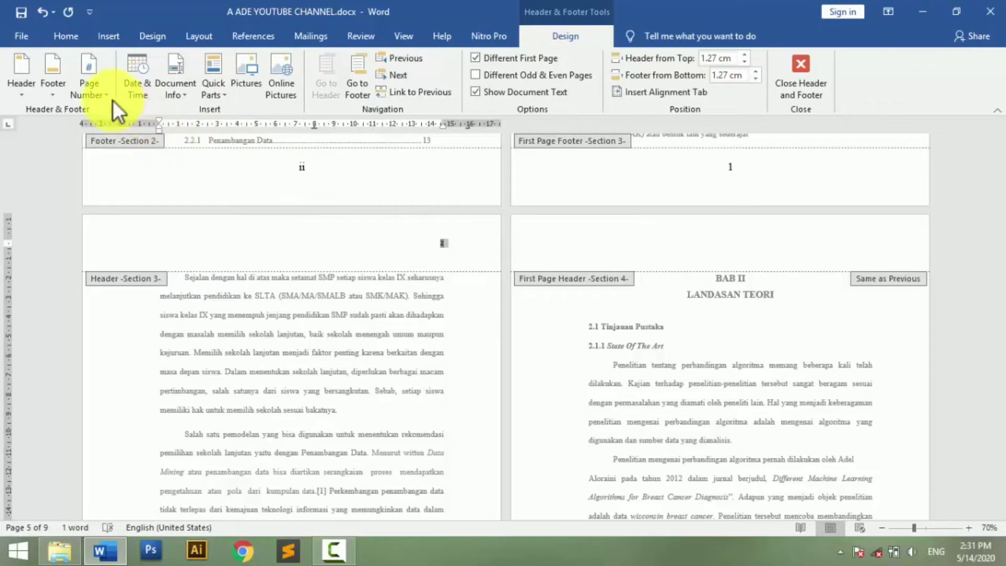
{"action": "left_click", "coordinate": [80, 36]}
{"action": "left_click", "coordinate": [226, 63]}
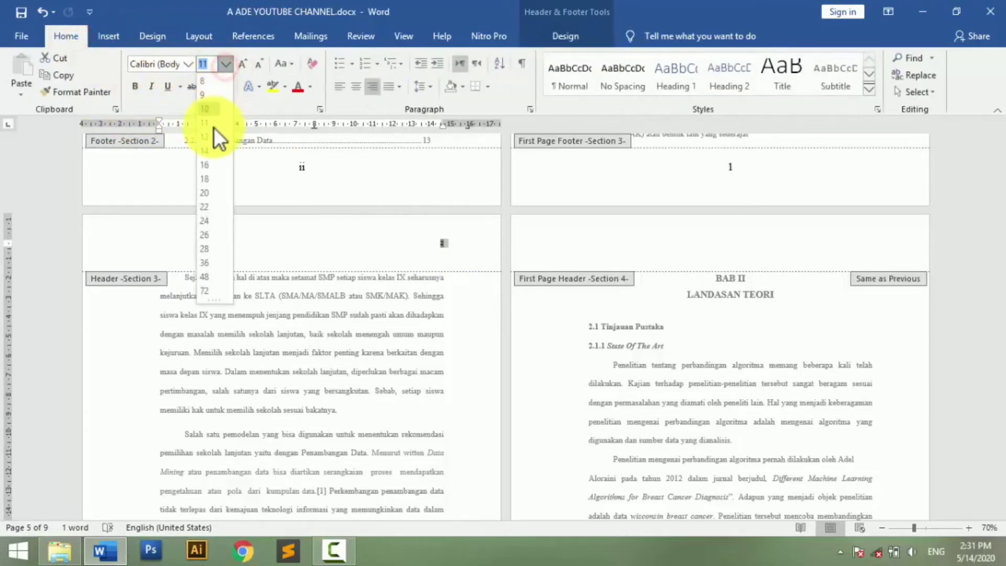
{"action": "left_click", "coordinate": [211, 166]}
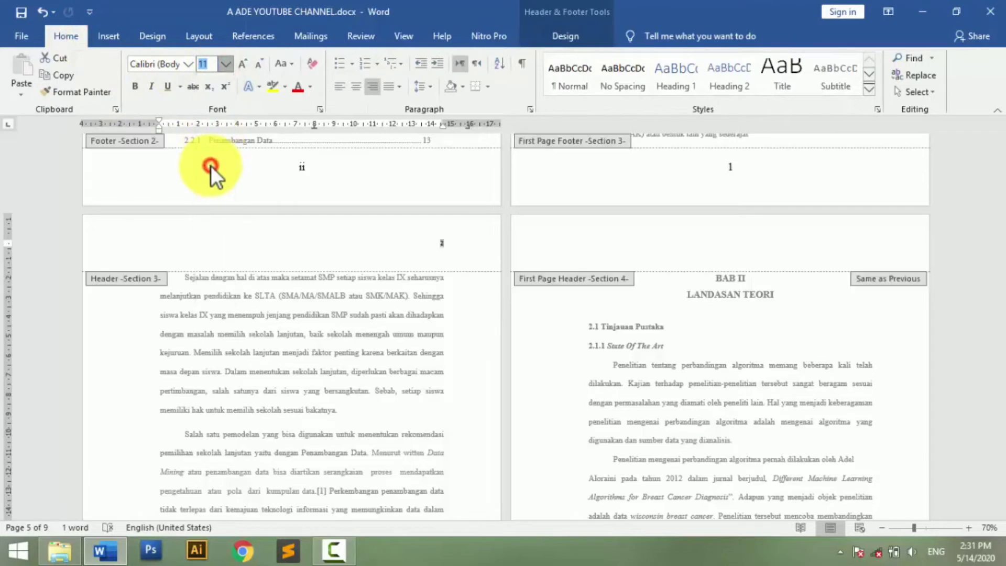
{"action": "left_click", "coordinate": [188, 64]}
{"action": "left_click", "coordinate": [203, 135]}
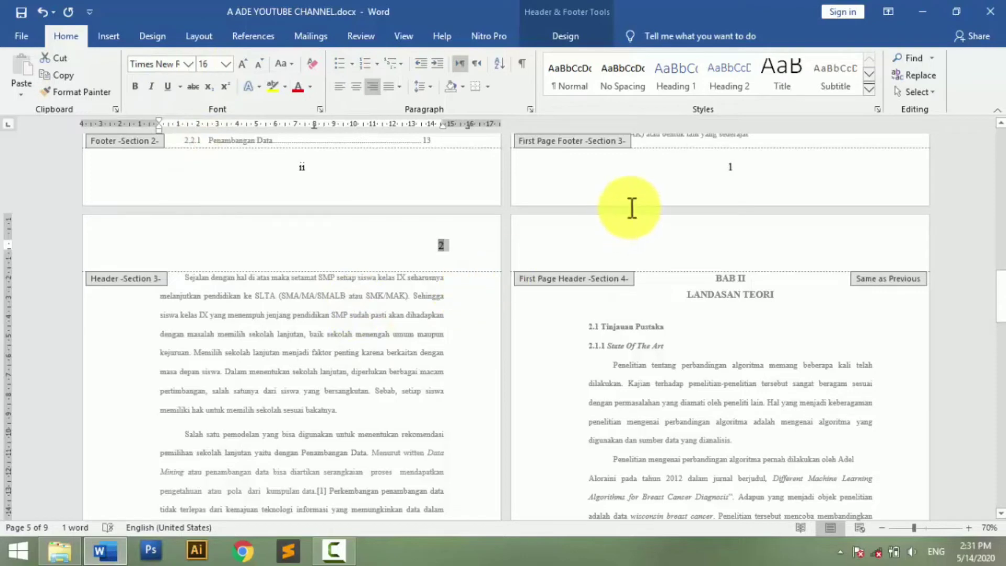
{"action": "left_click", "coordinate": [500, 248]}
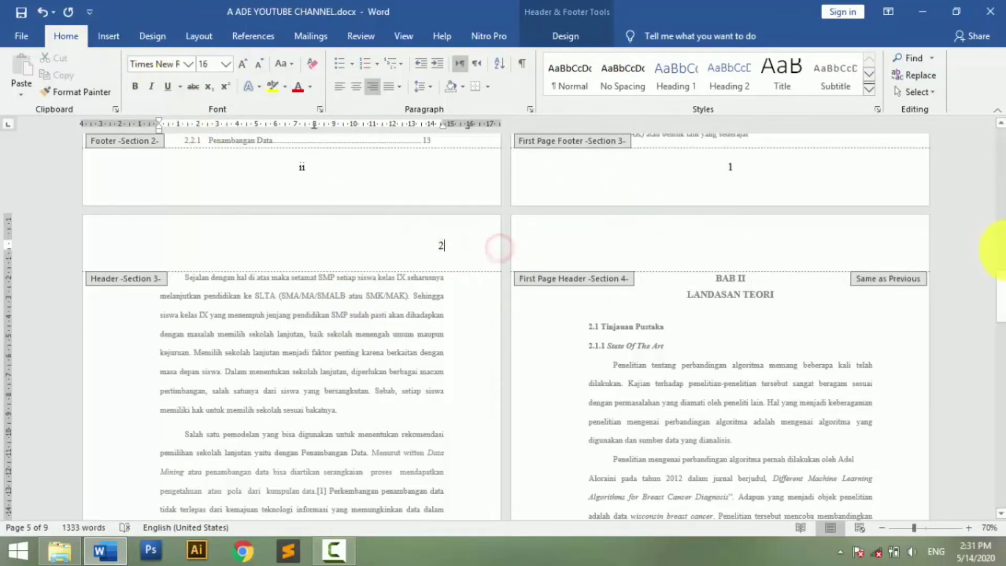
{"action": "left_click_drag", "start_coordinate": [1001, 296], "coordinate": [995, 274]}
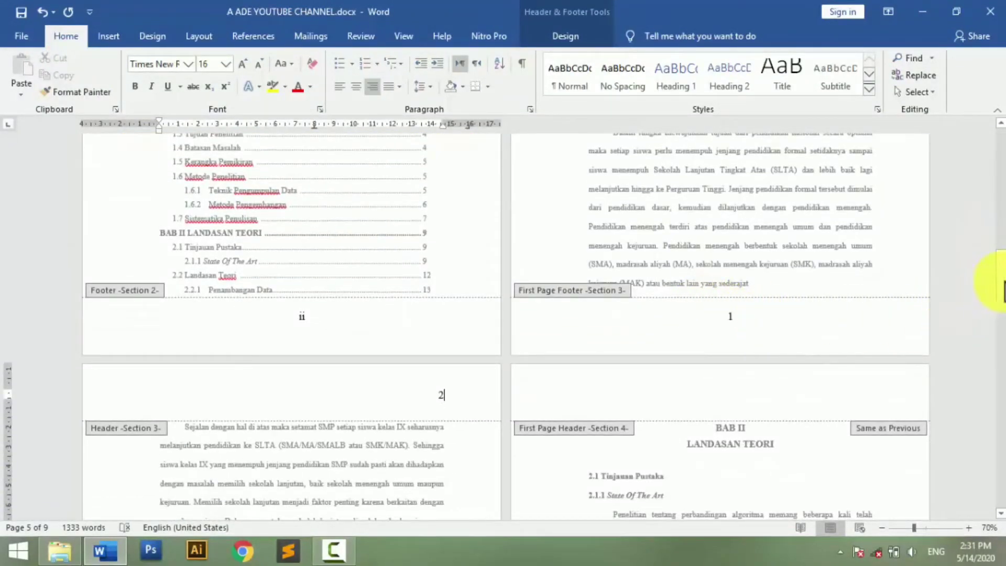
{"action": "left_click_drag", "start_coordinate": [1001, 282], "coordinate": [1001, 314]}
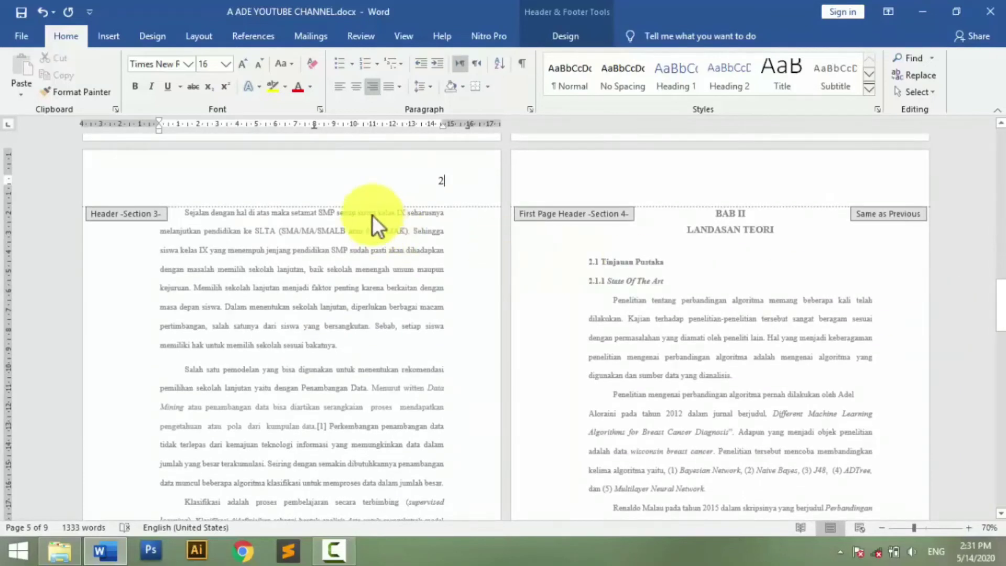
{"action": "key", "text": "BackSpace"}
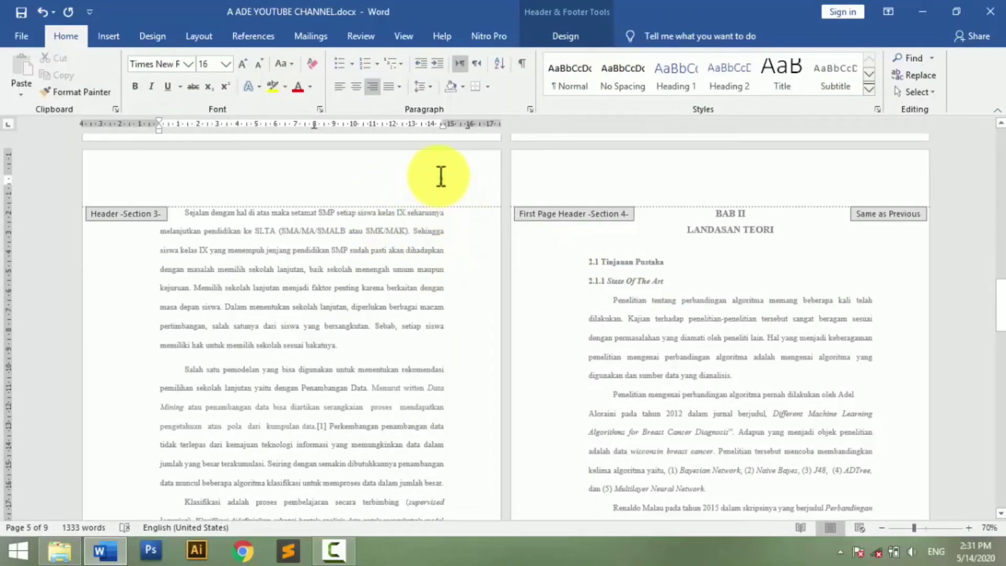
{"action": "left_click_drag", "start_coordinate": [1003, 315], "coordinate": [1002, 346]}
{"action": "double_click", "coordinate": [643, 280]}
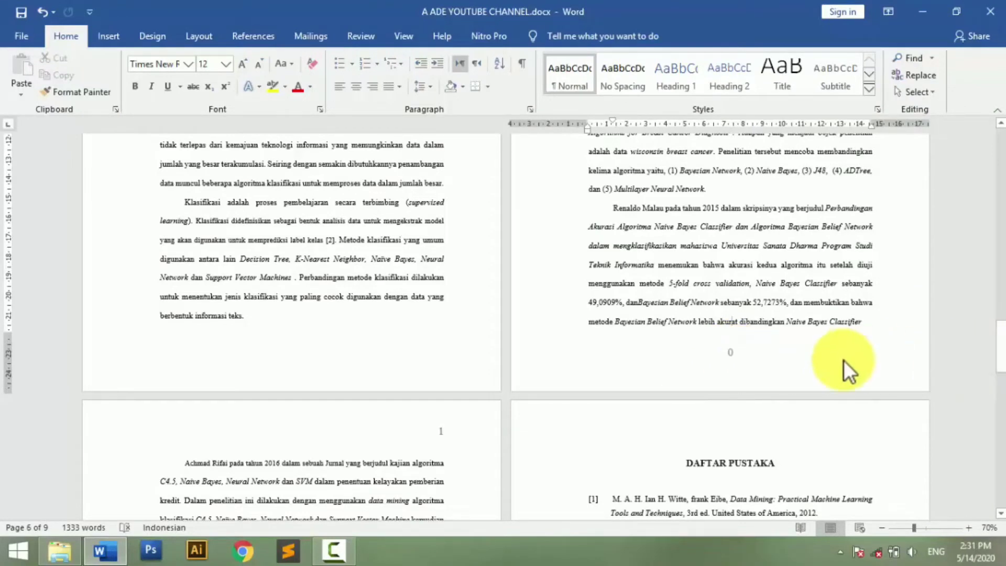
- Make section 4's page numbering, starting at BAB II, continue from the previous section, and close header and footer editing
{"action": "double_click", "coordinate": [735, 356]}
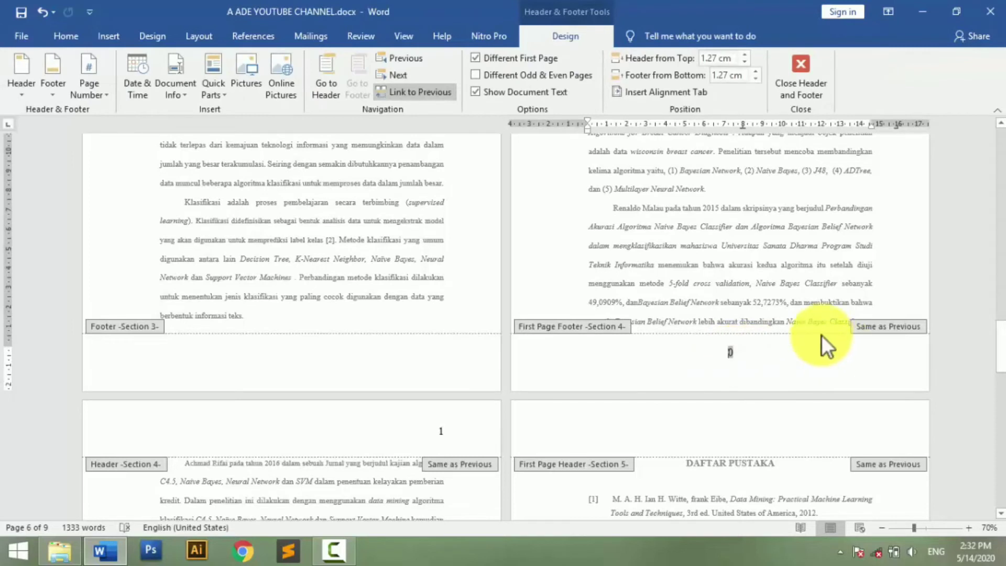
{"action": "left_click", "coordinate": [105, 96]}
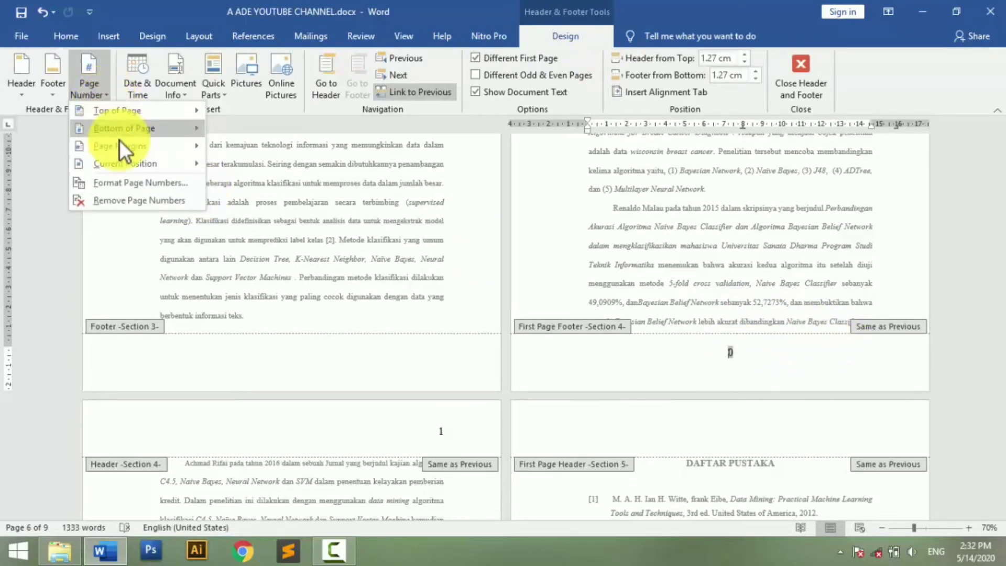
{"action": "left_click", "coordinate": [148, 183]}
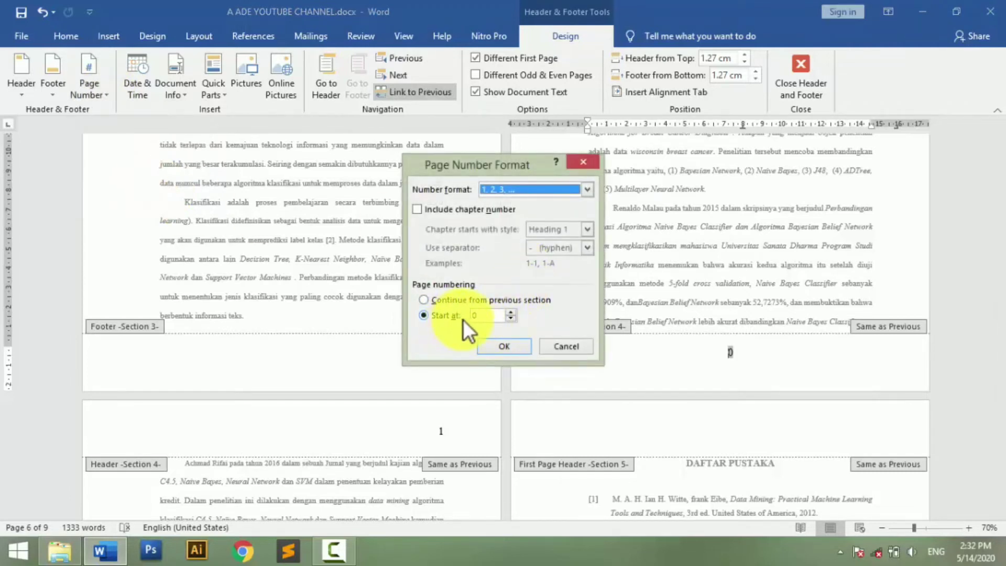
{"action": "left_click", "coordinate": [435, 304]}
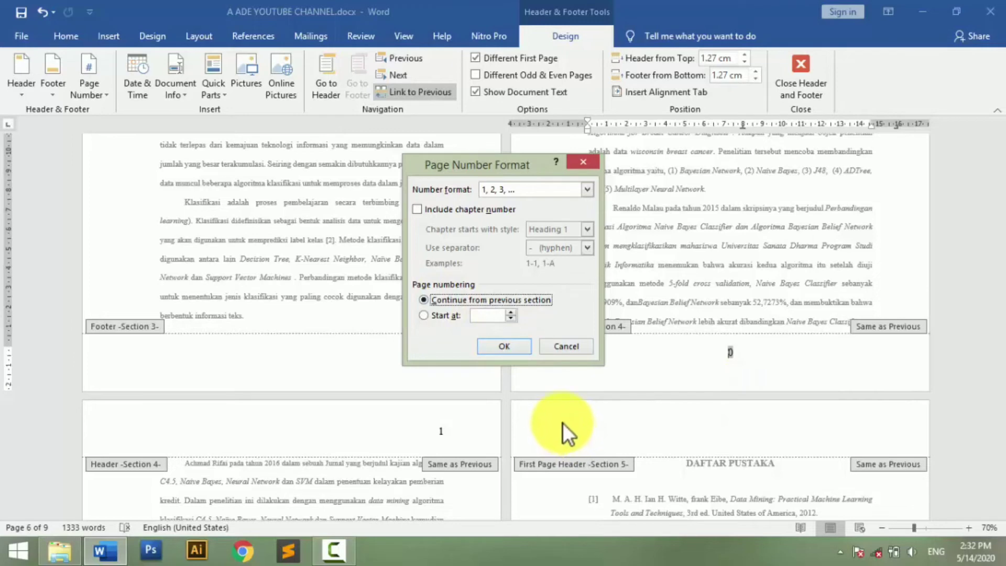
{"action": "left_click", "coordinate": [523, 350]}
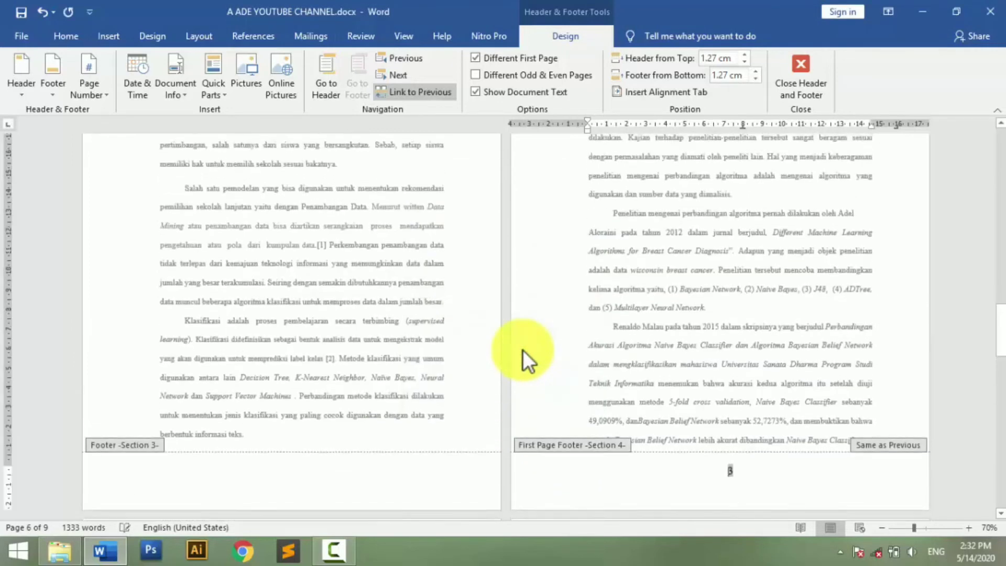
{"action": "left_click_drag", "start_coordinate": [999, 322], "coordinate": [999, 335]}
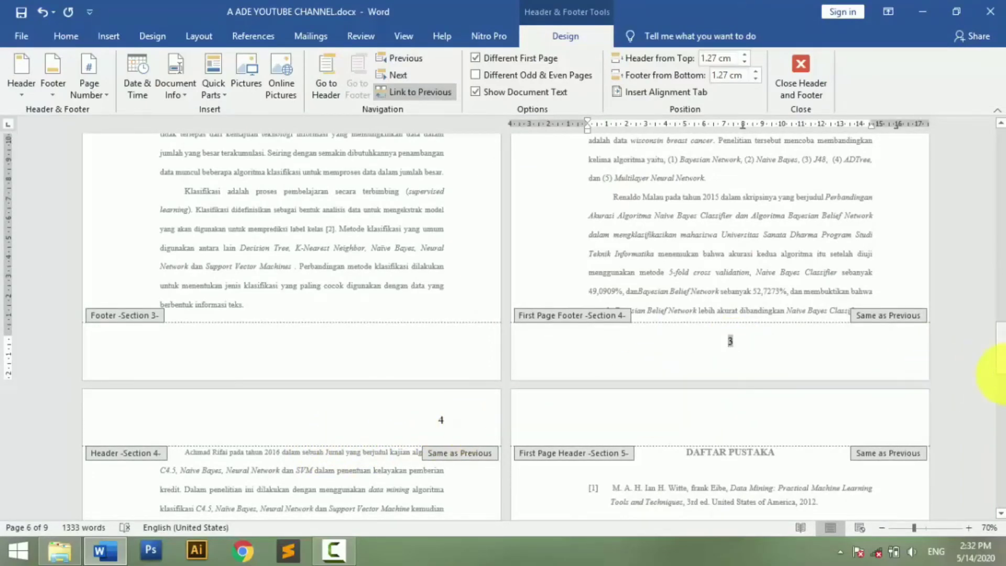
{"action": "left_click_drag", "start_coordinate": [1000, 367], "coordinate": [1000, 393]}
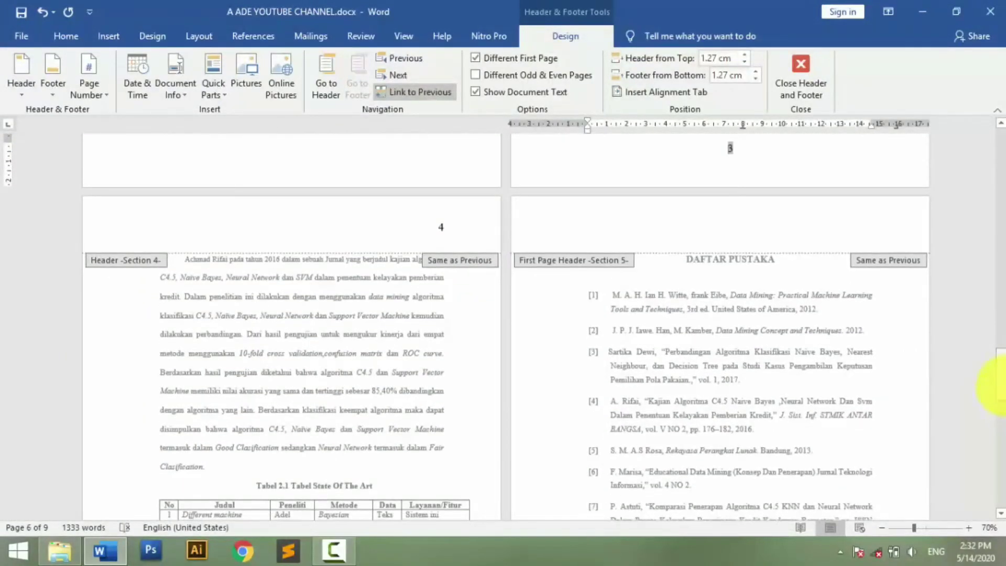
{"action": "left_click", "coordinate": [797, 77]}
- Make section 5's page numbering, starting at DAFTAR PUSTAKA, continue from the previous section, and close header and footer editing
{"action": "left_click_drag", "start_coordinate": [1001, 362], "coordinate": [1001, 420]}
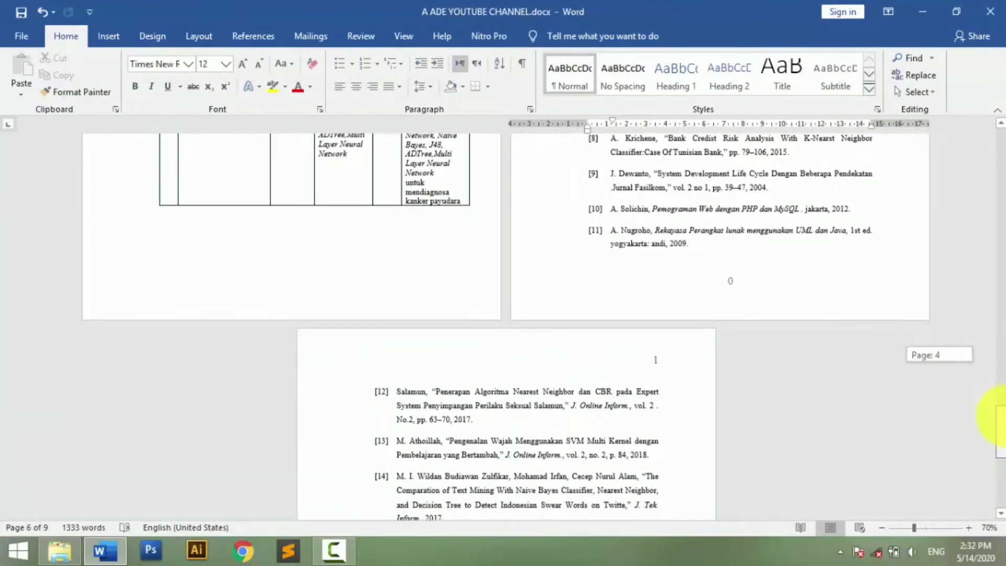
{"action": "double_click", "coordinate": [734, 287]}
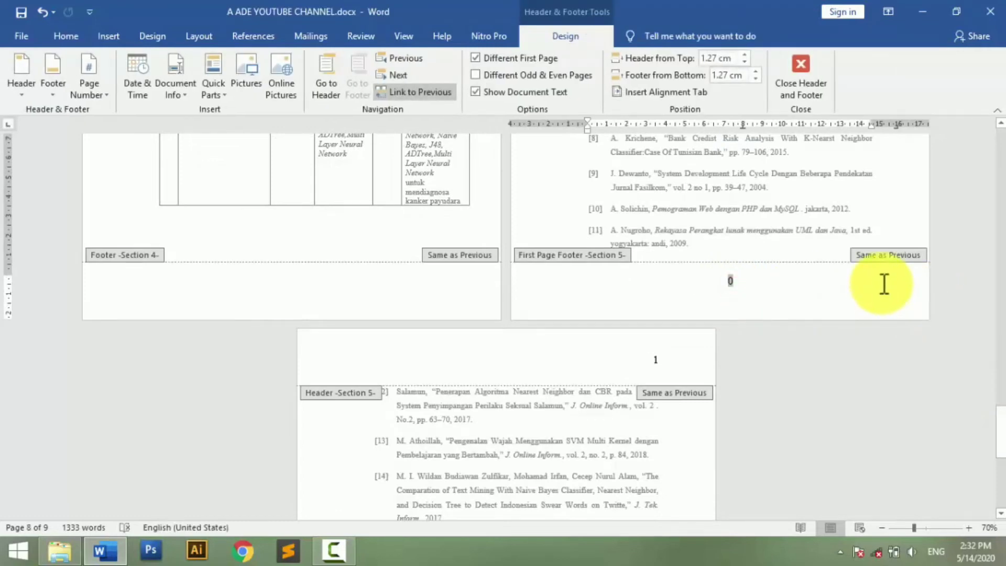
{"action": "left_click", "coordinate": [108, 92]}
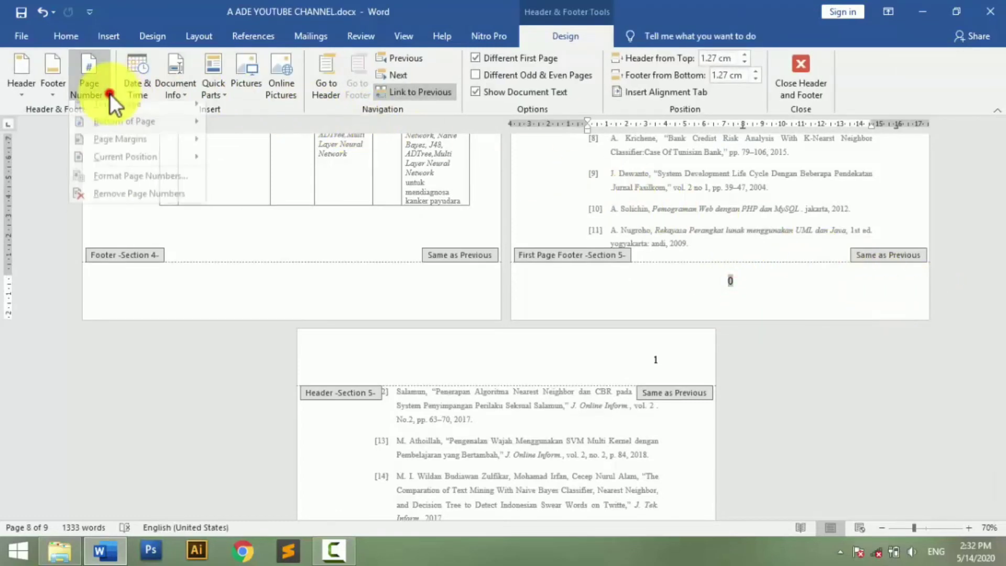
{"action": "left_click", "coordinate": [157, 182]}
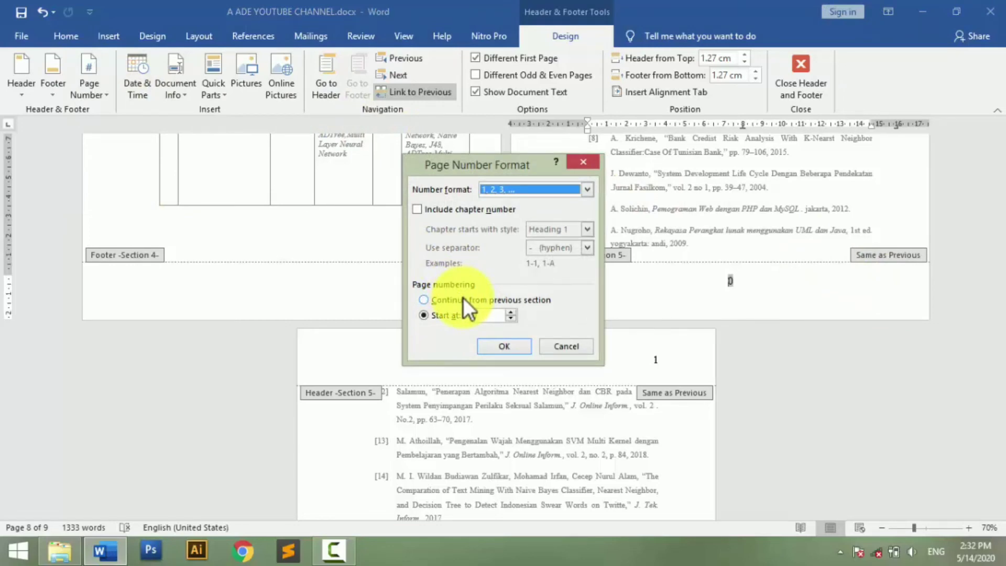
{"action": "left_click", "coordinate": [464, 298]}
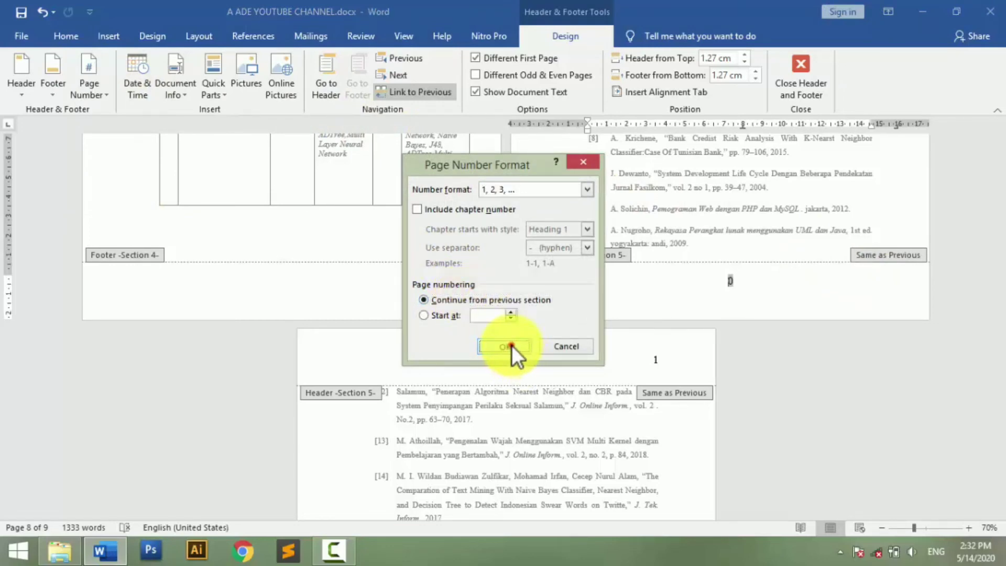
{"action": "left_click", "coordinate": [504, 346]}
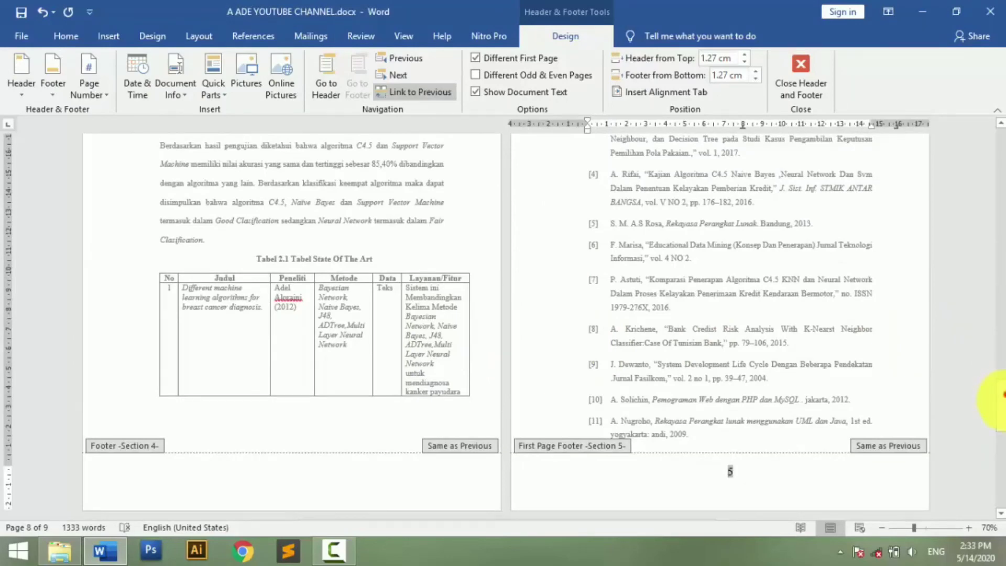
{"action": "left_click_drag", "start_coordinate": [1002, 394], "coordinate": [954, 260]}
{"action": "left_click", "coordinate": [818, 79]}
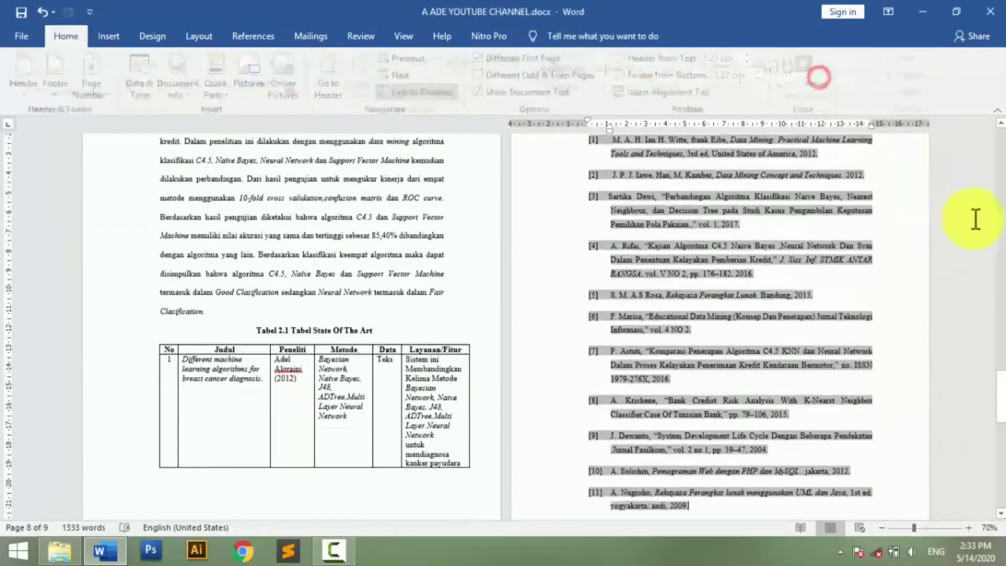
- Review the page numbers through the whole document, from the cover and KATA PENGANTAR to the last DAFTAR PUSTAKA page
{"action": "left_click_drag", "start_coordinate": [988, 398], "coordinate": [952, 181]}
{"action": "left_click", "coordinate": [354, 227]}
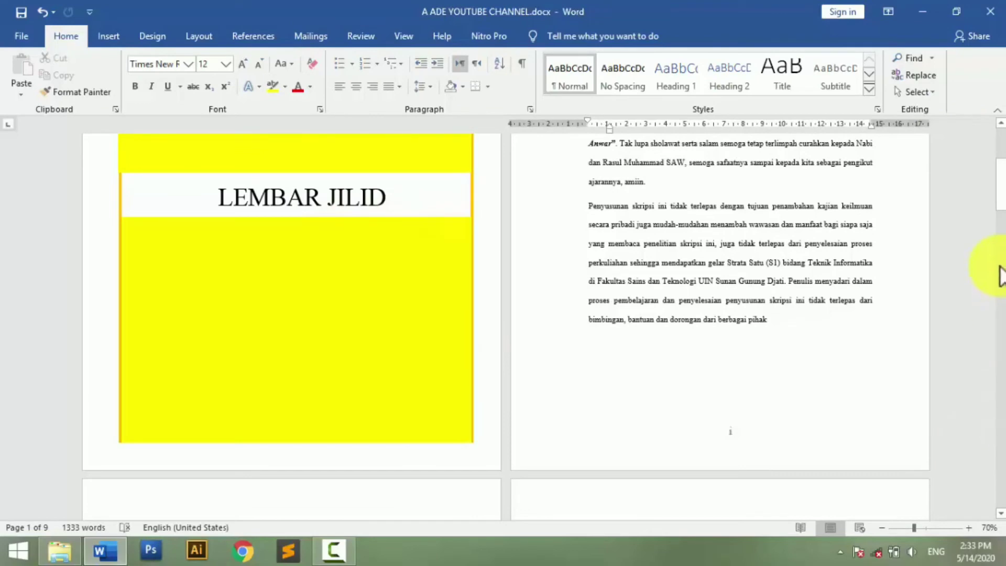
{"action": "left_click_drag", "start_coordinate": [1001, 193], "coordinate": [1000, 321]}
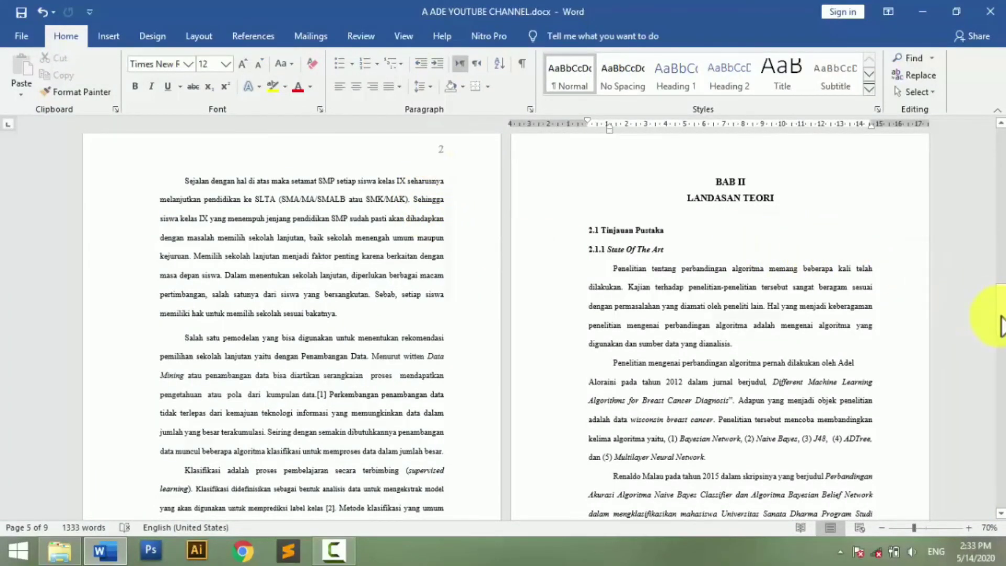
{"action": "left_click_drag", "start_coordinate": [1001, 315], "coordinate": [1002, 374]}
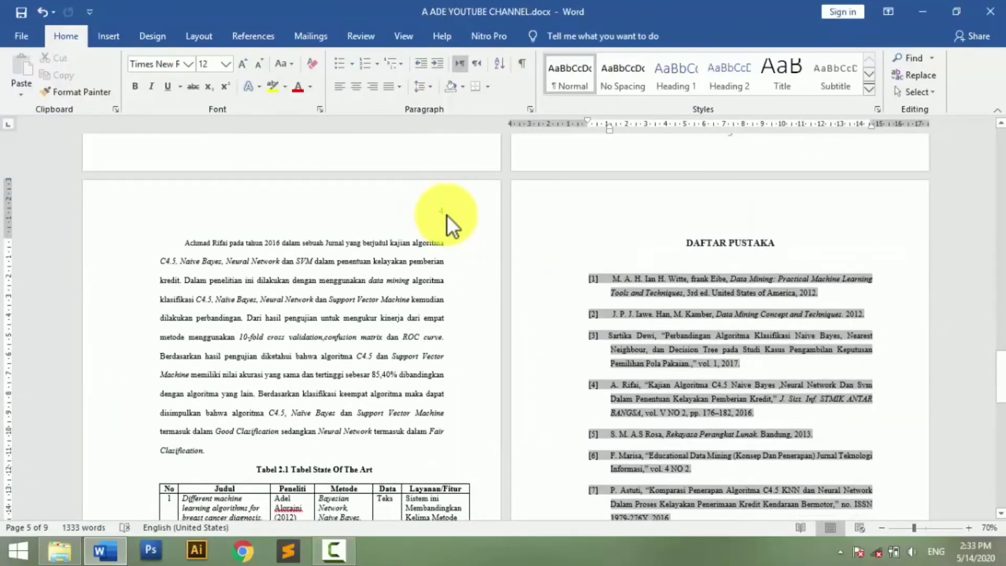
{"action": "left_click_drag", "start_coordinate": [1002, 378], "coordinate": [1002, 427]}
{"action": "scroll", "coordinate": [1001, 433], "scroll_direction": "down", "scroll_amount": 1}
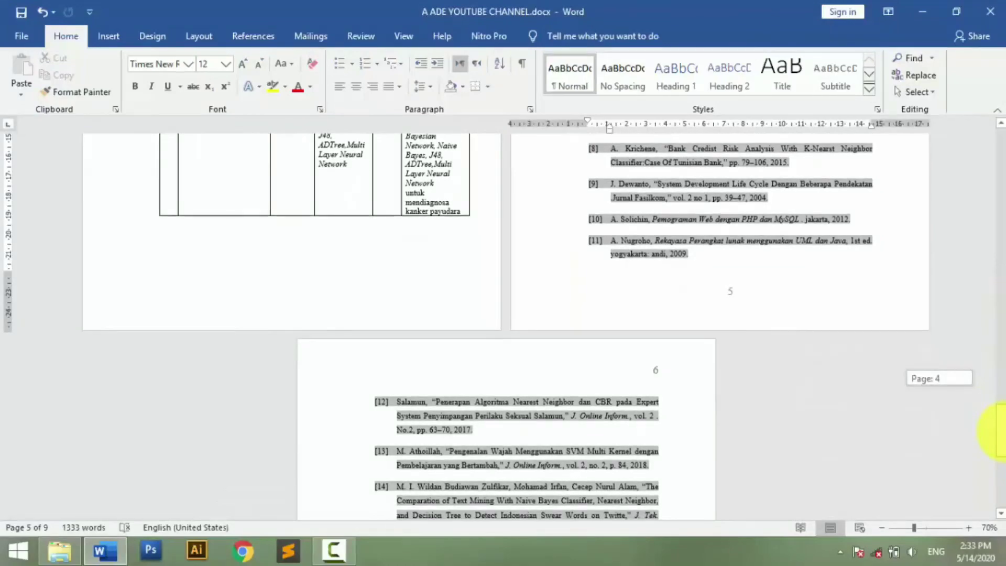
{"action": "left_click_drag", "start_coordinate": [999, 433], "coordinate": [985, 145]}
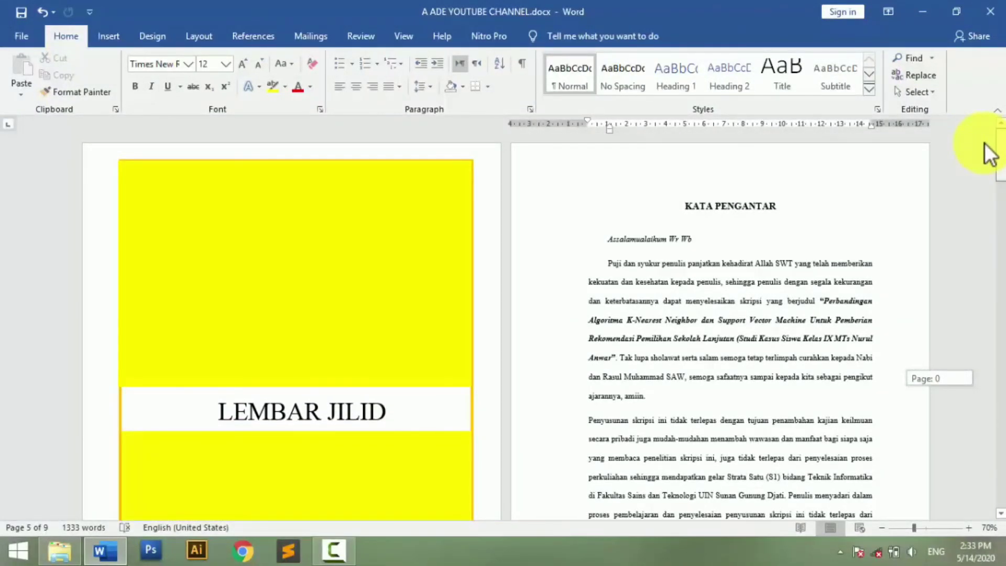
{"action": "mouse_move", "coordinate": [986, 143]}
{"action": "left_mouse_down"}
{"action": "mouse_move", "coordinate": [996, 285]}
{"action": "mouse_move", "coordinate": [998, 218]}
{"action": "mouse_move", "coordinate": [975, 141]}
{"action": "left_mouse_up"}
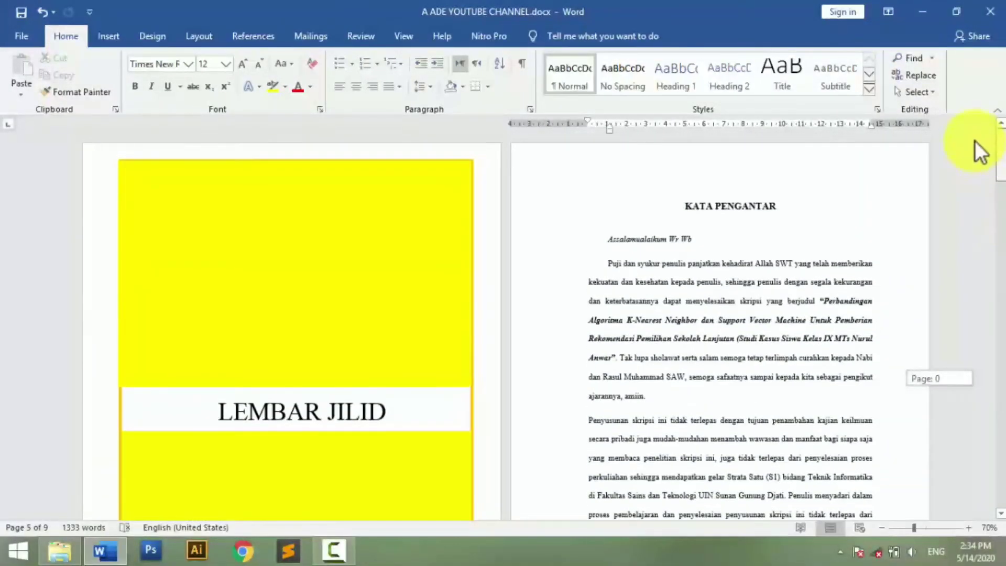